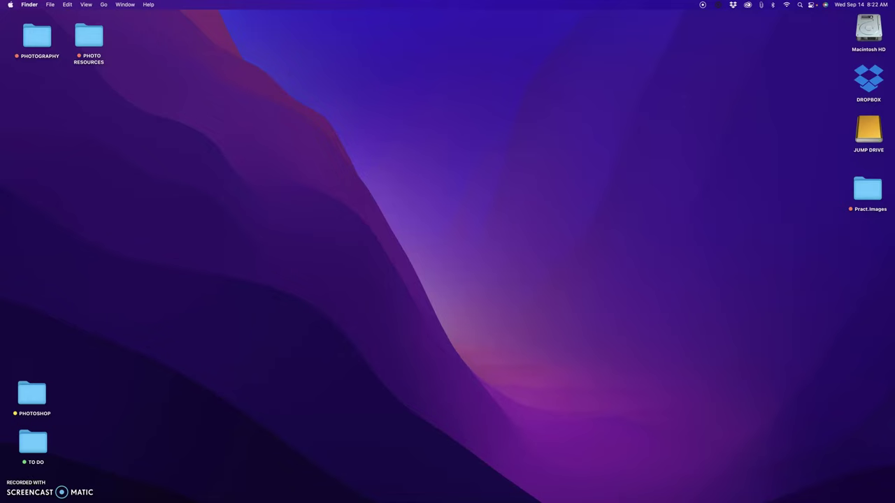
# - Open the PHOTO RESOURCES folder on the desktop
pyautogui.doubleClick(93, 42)
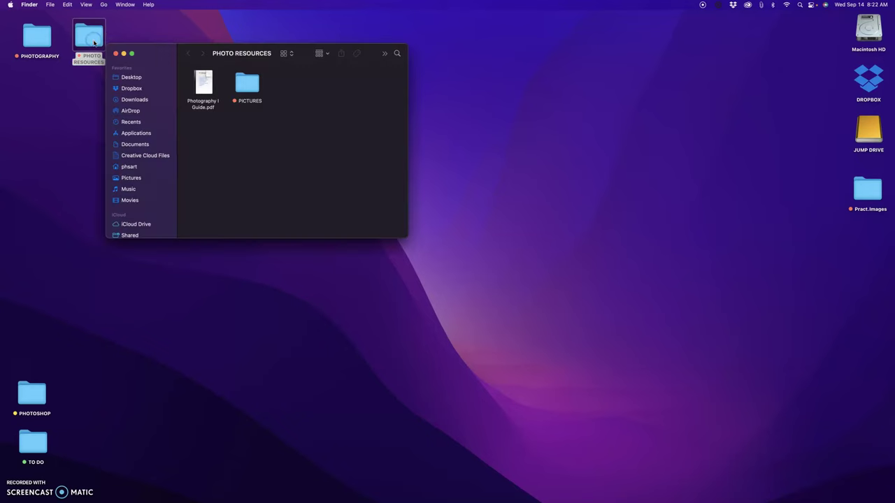
# - Open Photography I Guide.pdf and follow its Period 1 Photography class join link
pyautogui.doubleClick(210, 85)
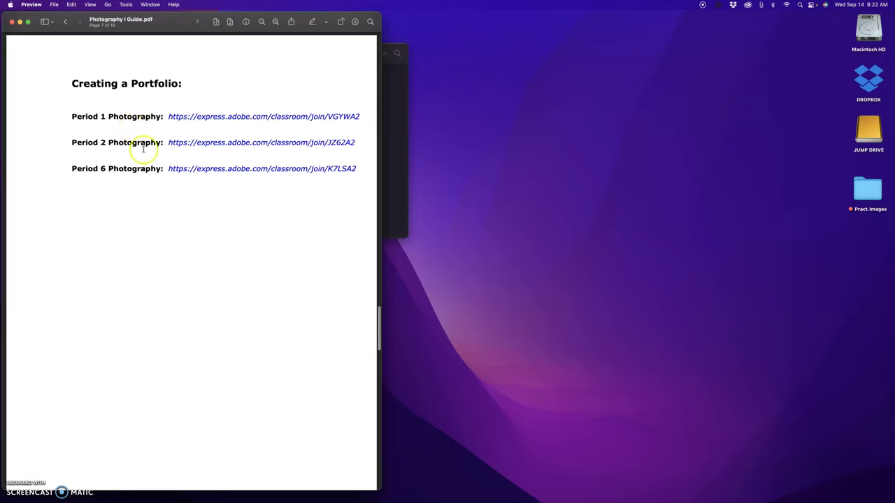
pyautogui.click(181, 118)
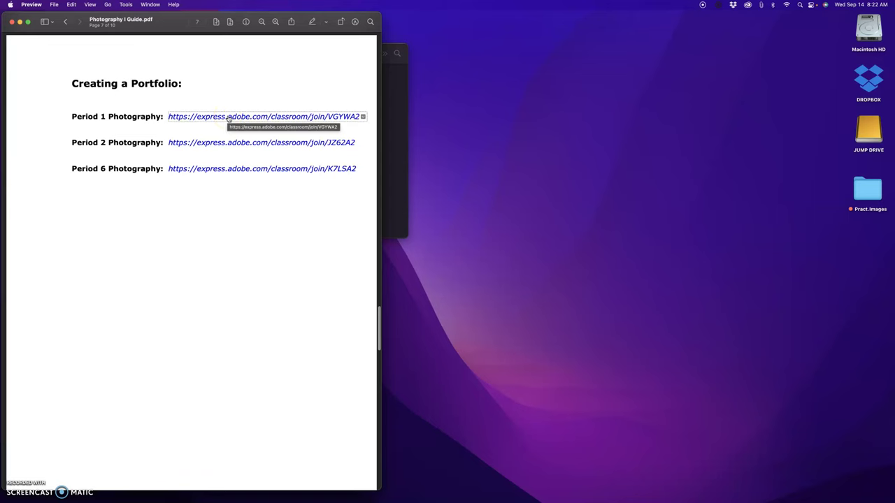
# - Accept the Period 1 class code, sign in with the school Google account, and start a new project
pyautogui.click(228, 117)
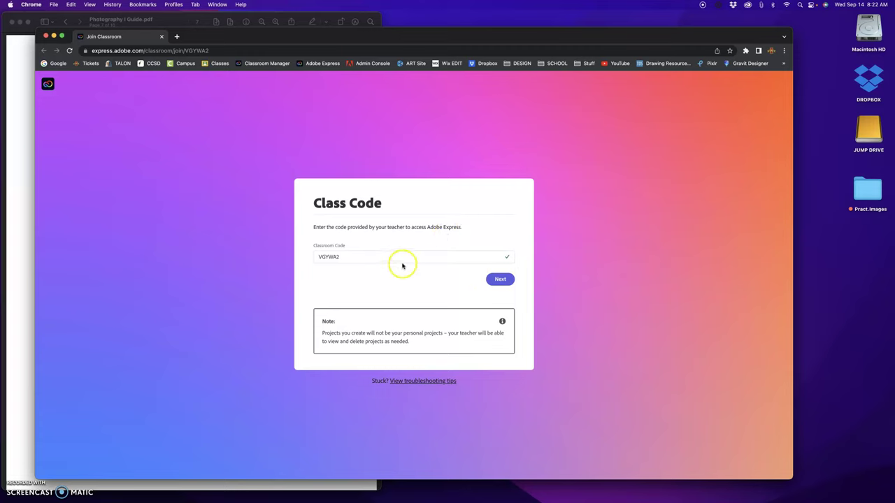
pyautogui.click(504, 281)
pyautogui.click(378, 336)
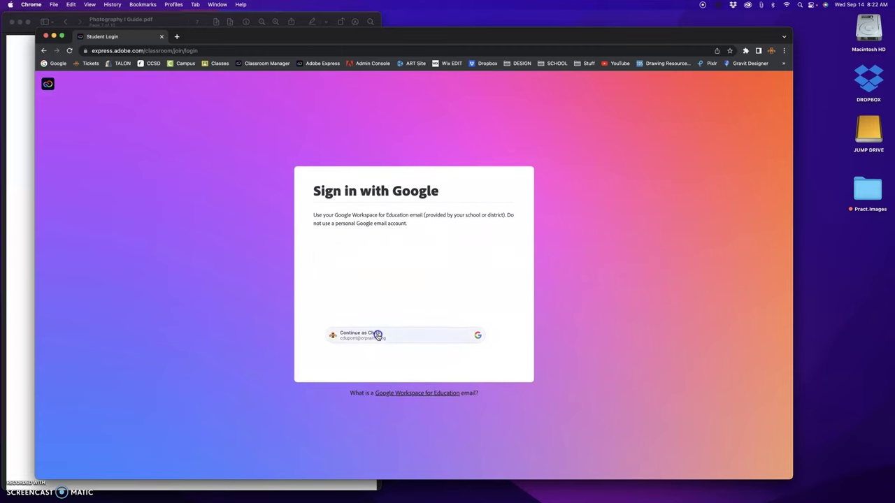
pyautogui.click(421, 273)
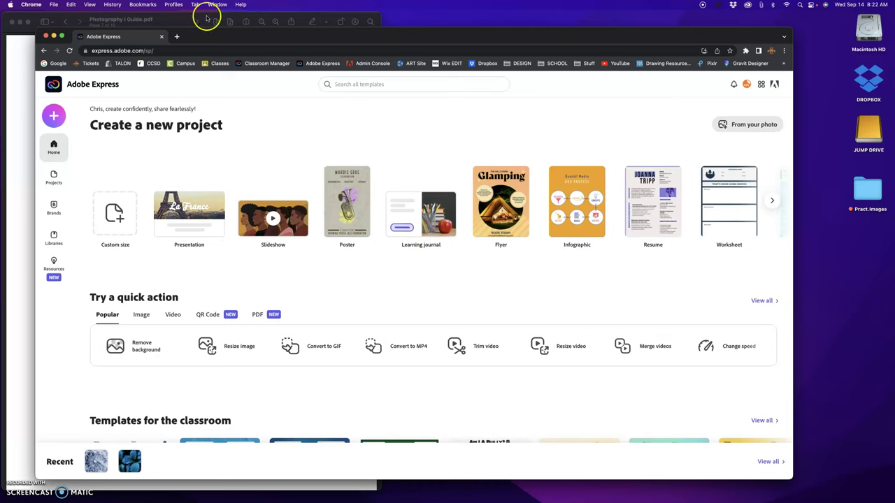
pyautogui.click(11, 22)
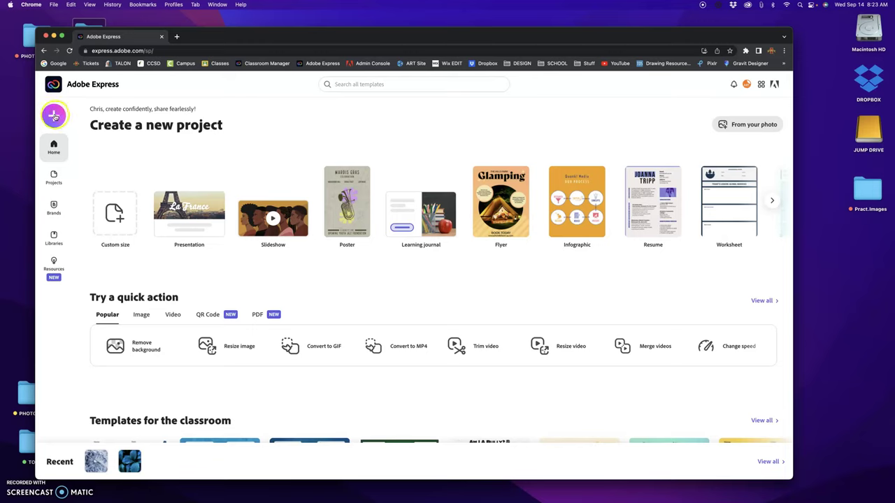
pyautogui.click(56, 118)
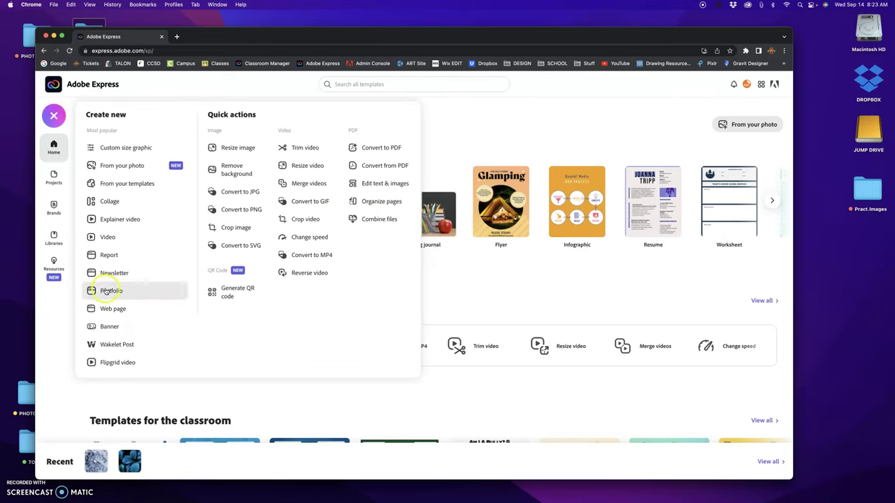
# - Start a Portfolio web page titled with the student's name and subtitled 'ART OF PHOTOGRAPHY'
pyautogui.click(105, 290)
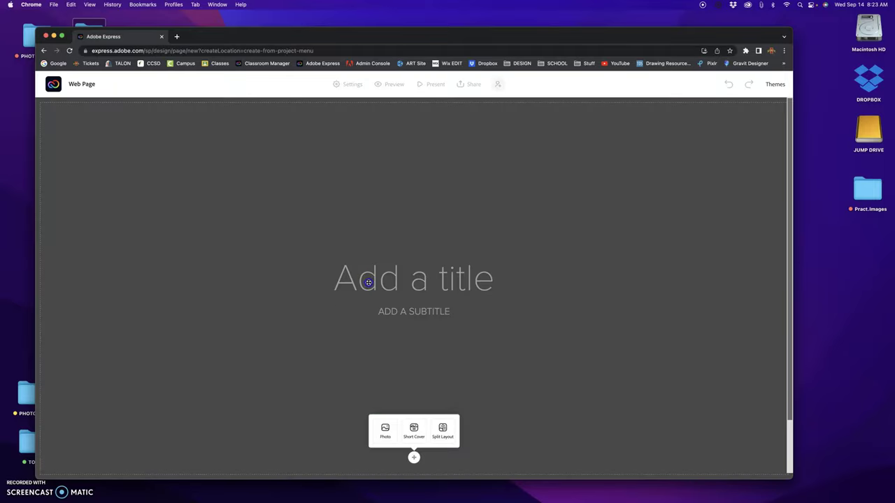
pyautogui.click(369, 282)
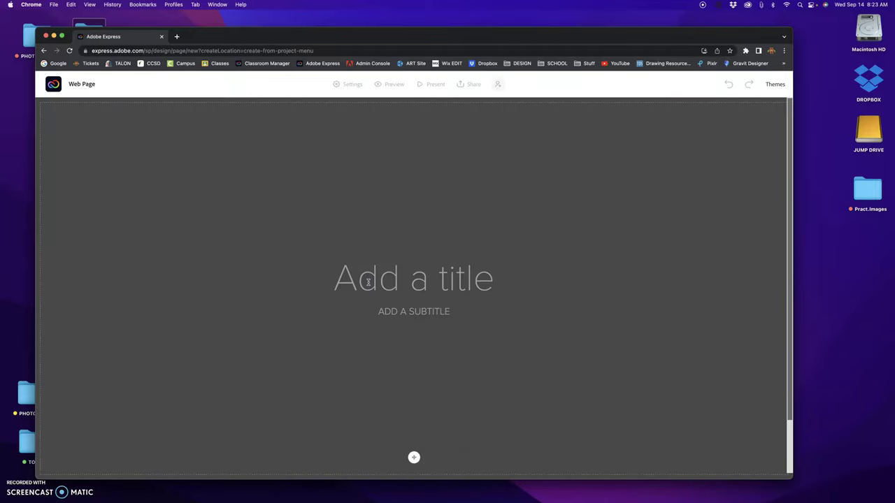
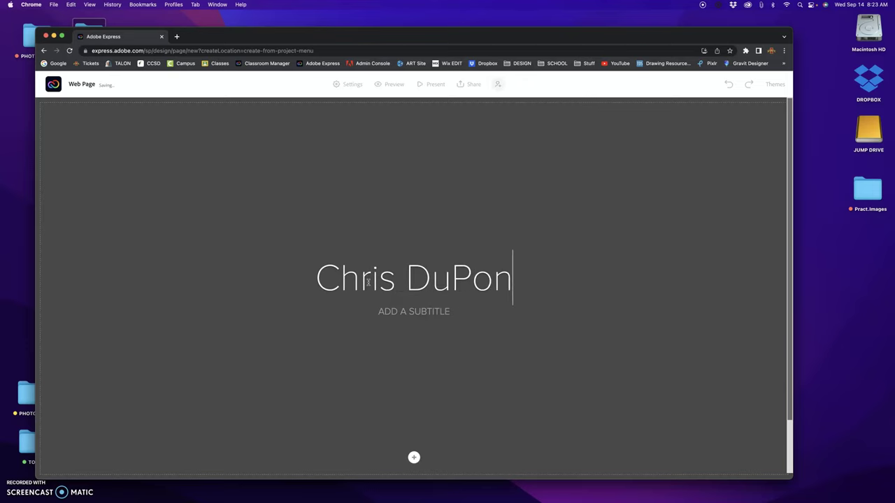
pyautogui.click(420, 312)
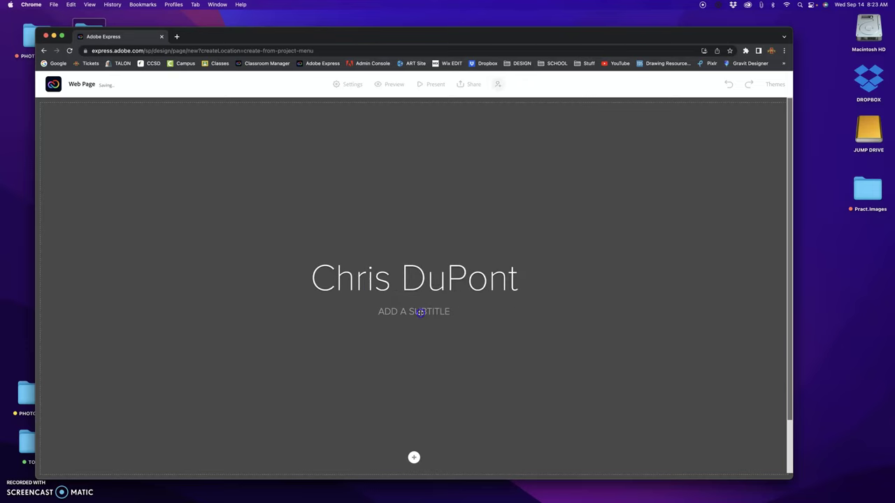
pyautogui.write('ART OF PHO')
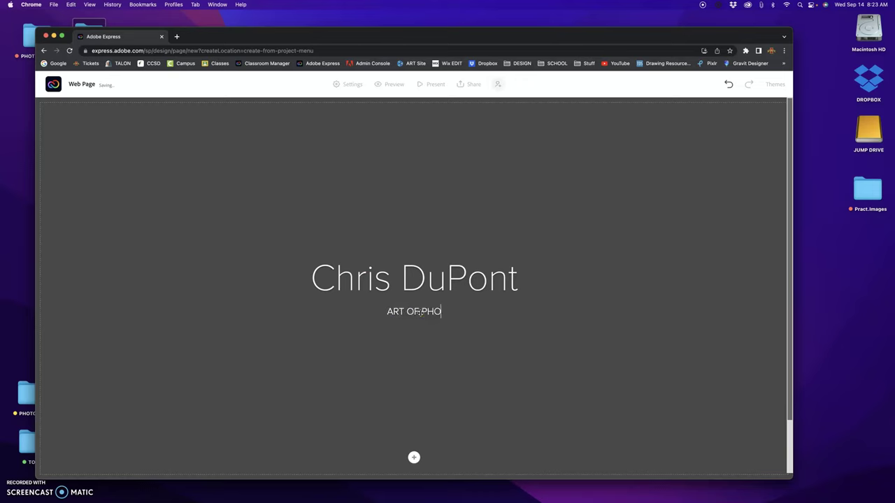
pyautogui.write('TOGRAPHY')
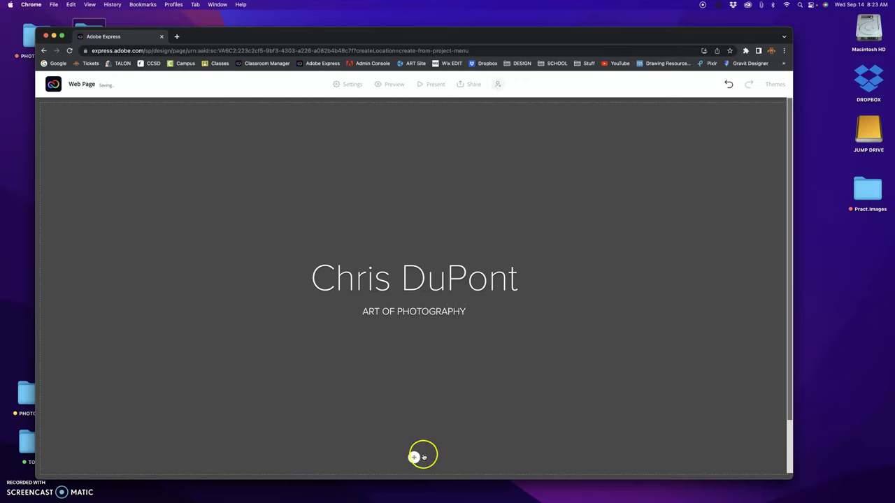
# - Upload 3.jpg from Pract.Images as the banner photo behind the name and subtitle
pyautogui.click(414, 458)
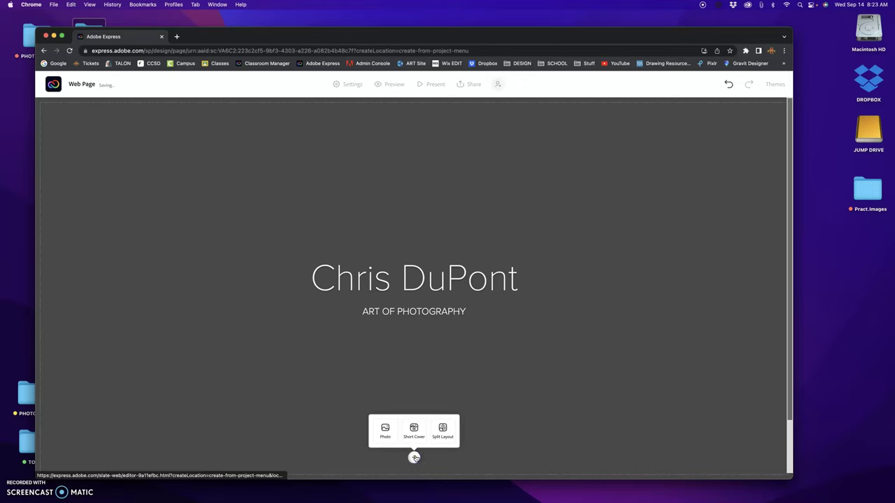
pyautogui.click(382, 428)
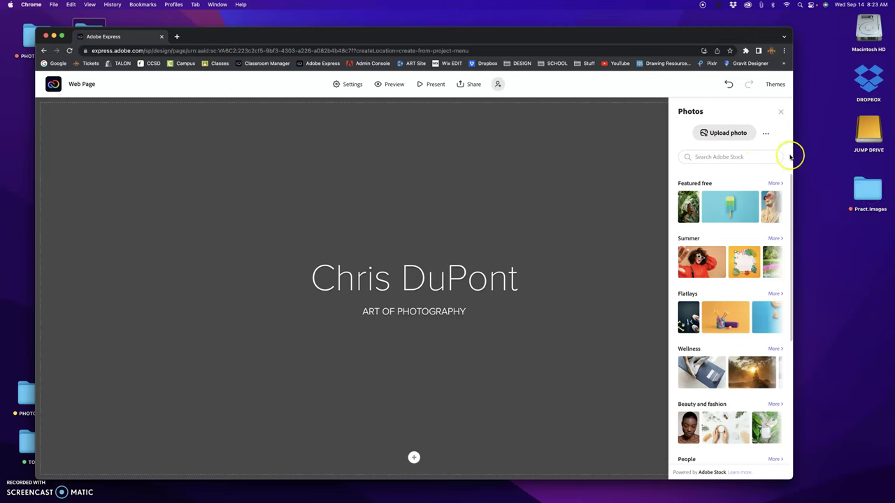
pyautogui.click(731, 132)
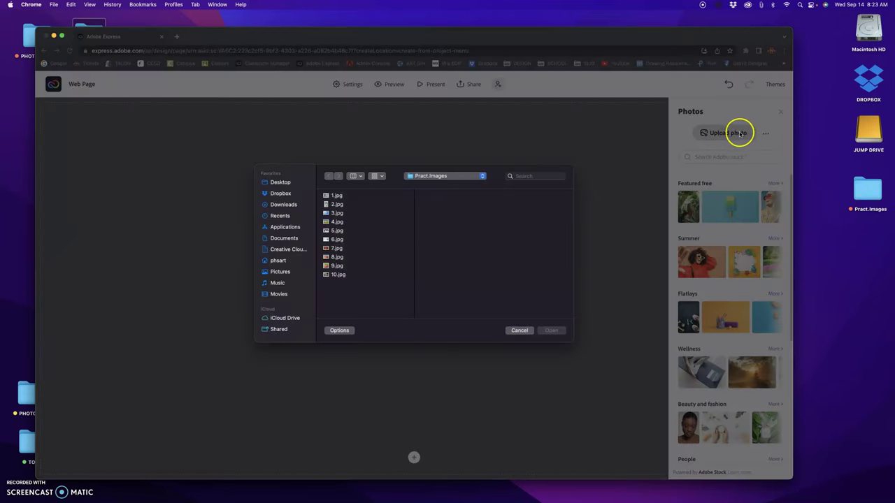
pyautogui.click(339, 231)
pyautogui.click(339, 223)
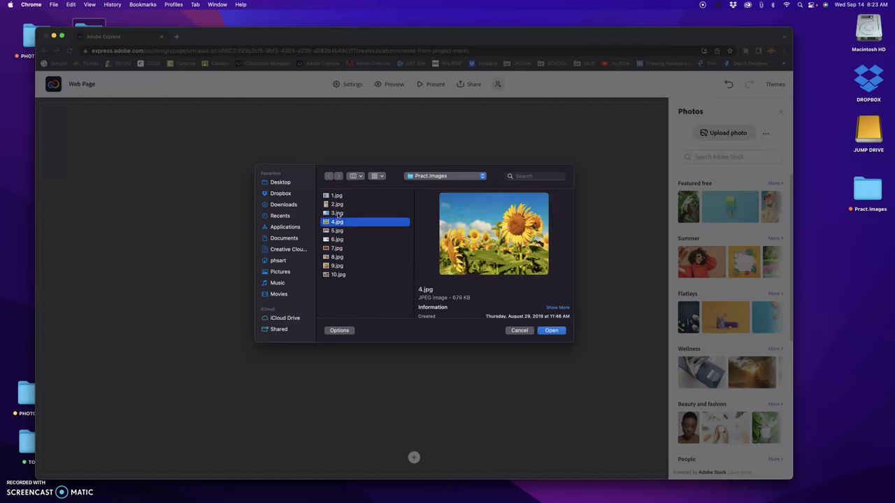
pyautogui.click(337, 212)
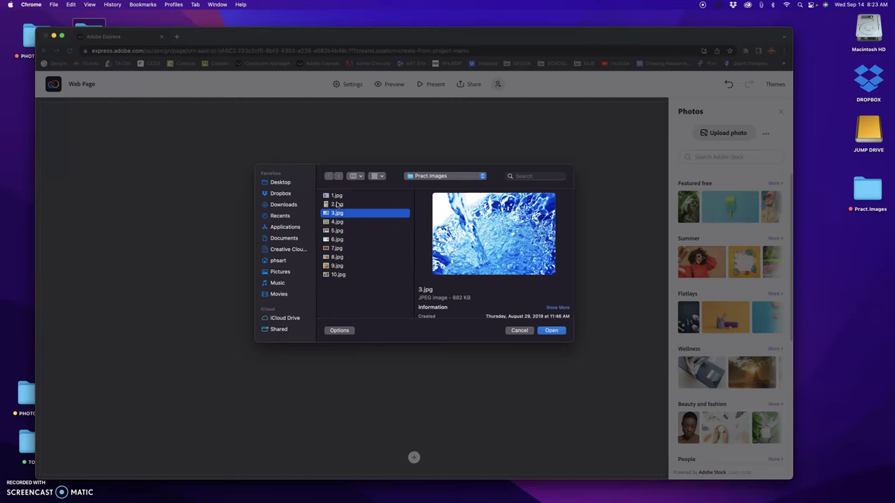
pyautogui.click(553, 332)
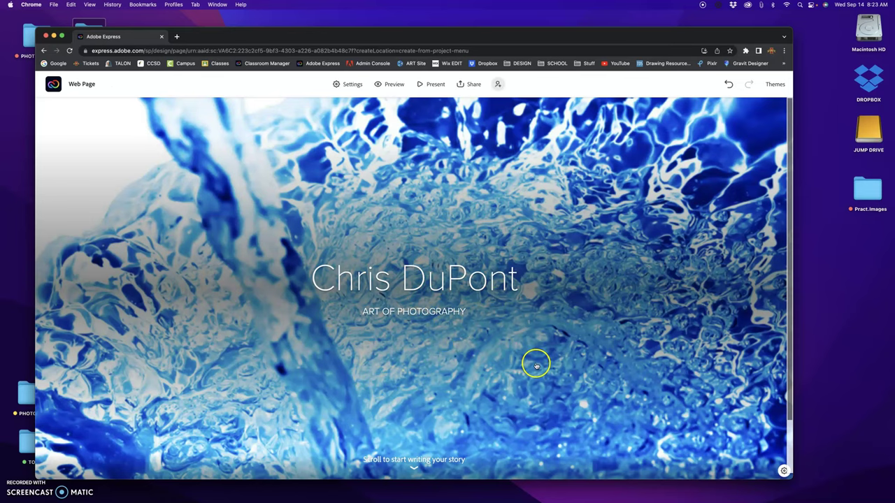
pyautogui.scroll(-2, 537, 364)
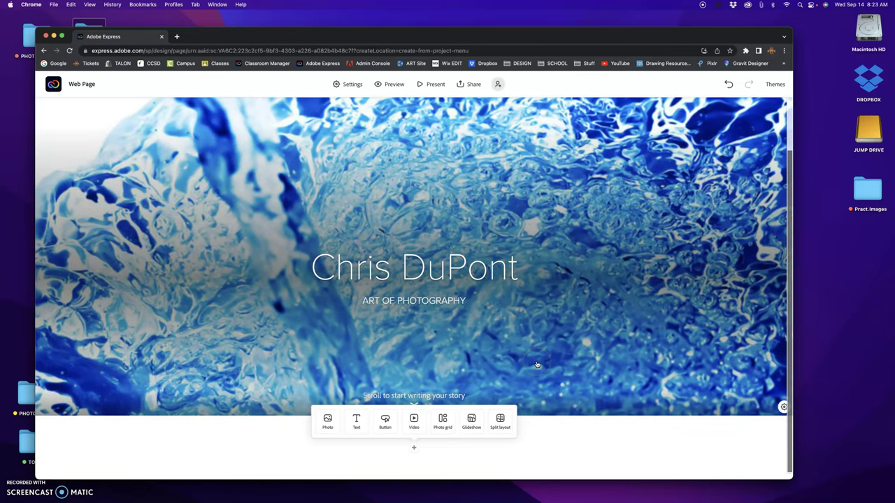
pyautogui.scroll(1, 450, 275)
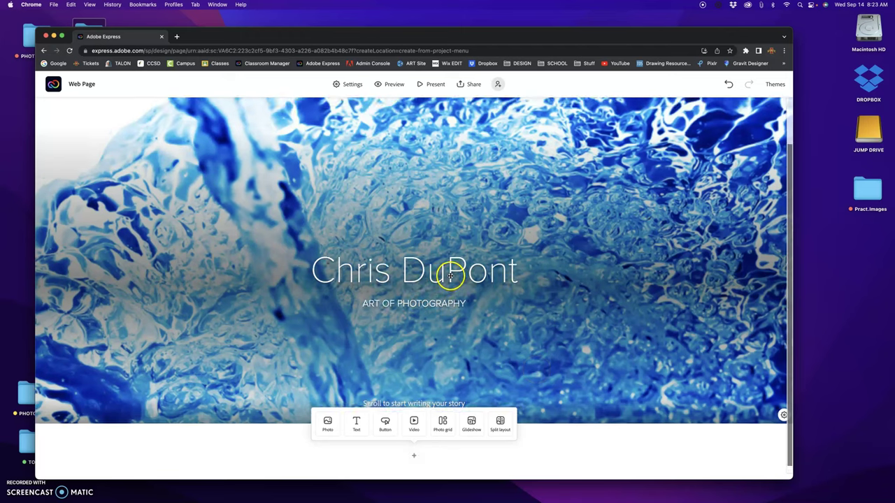
pyautogui.scroll(1, 450, 275)
# - Add a bold text block under the banner reading 'Project 1: Rule of Thirds'
pyautogui.click(406, 402)
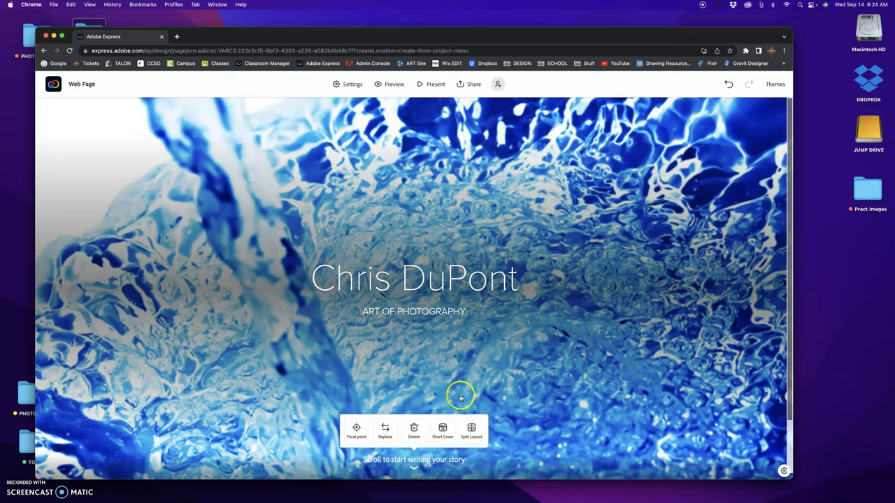
pyautogui.scroll(-1, 514, 380)
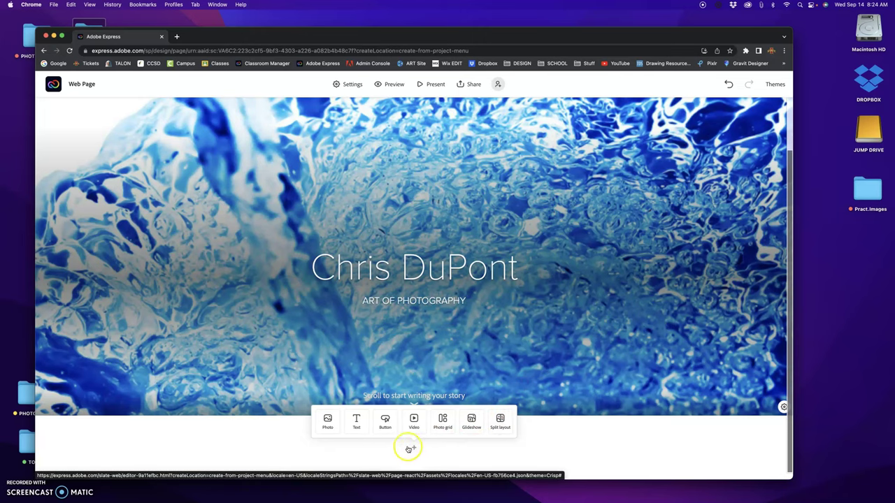
pyautogui.click(357, 420)
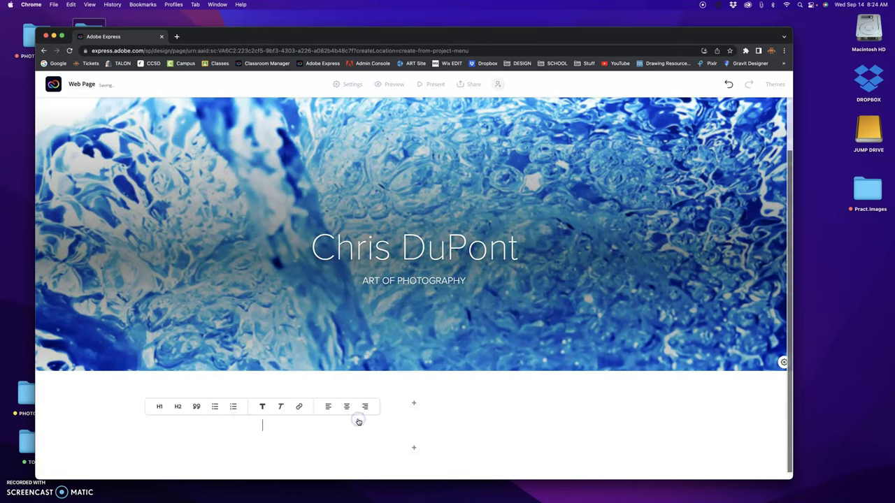
pyautogui.click(265, 410)
pyautogui.click(178, 407)
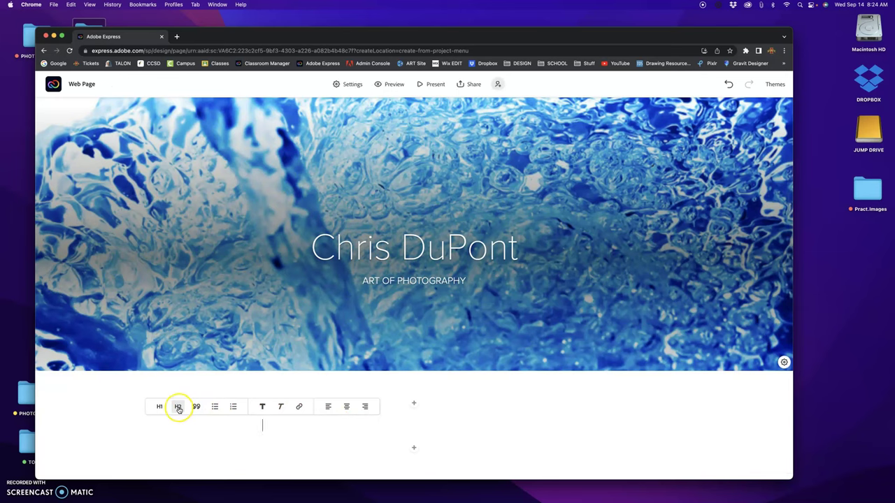
pyautogui.click(178, 407)
pyautogui.click(196, 425)
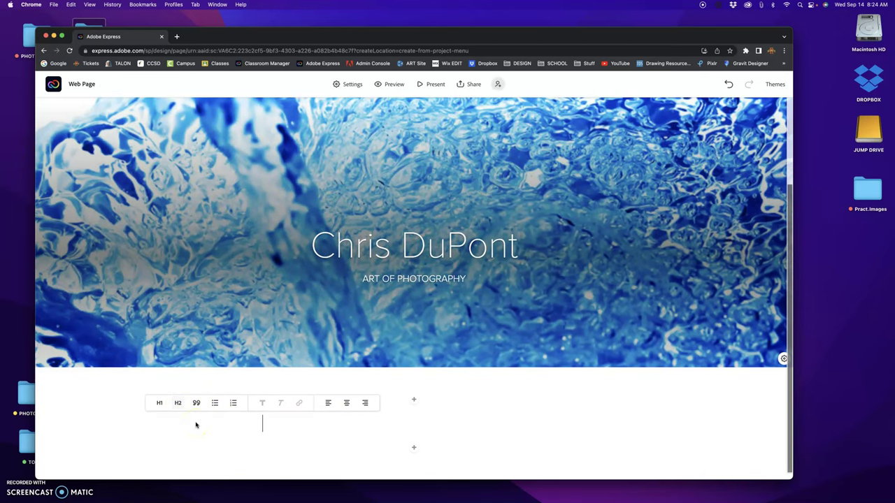
pyautogui.write('P')
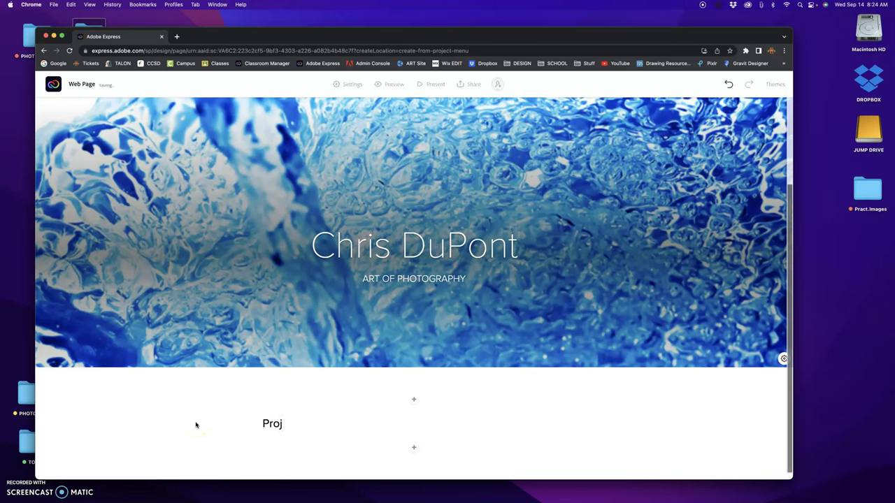
pyautogui.write('roject 1:  ')
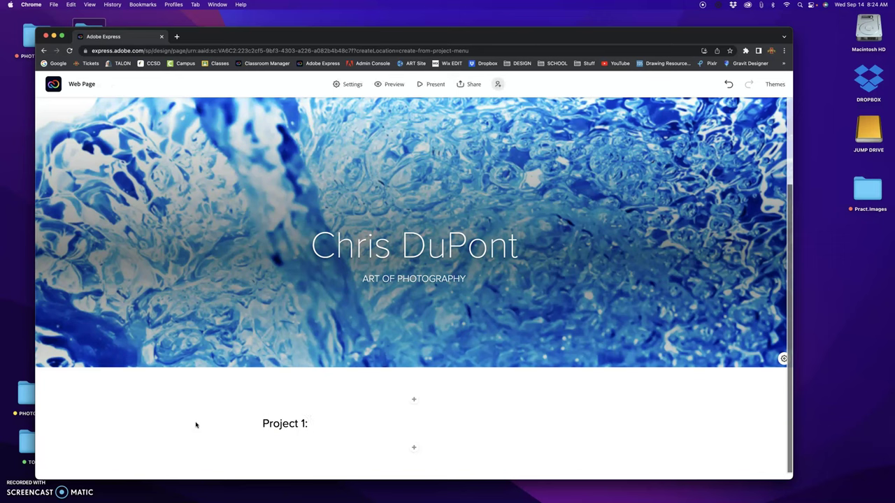
pyautogui.write('Rule o')
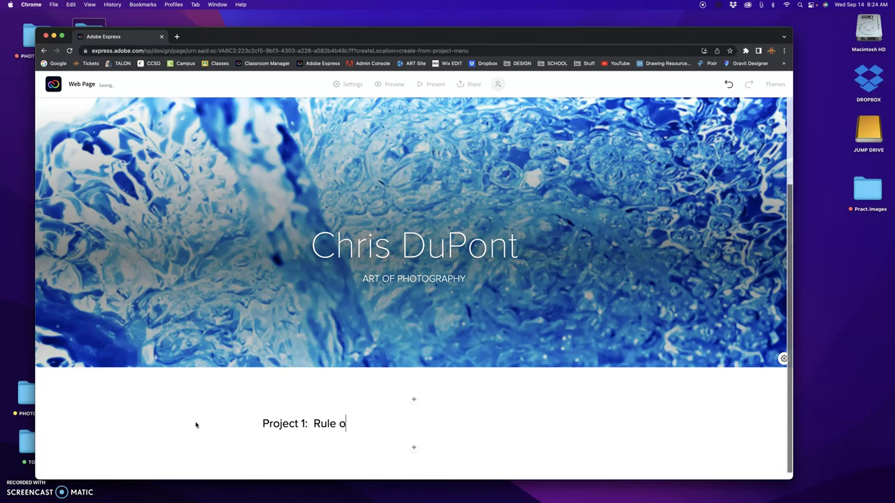
pyautogui.write('f Thirds')
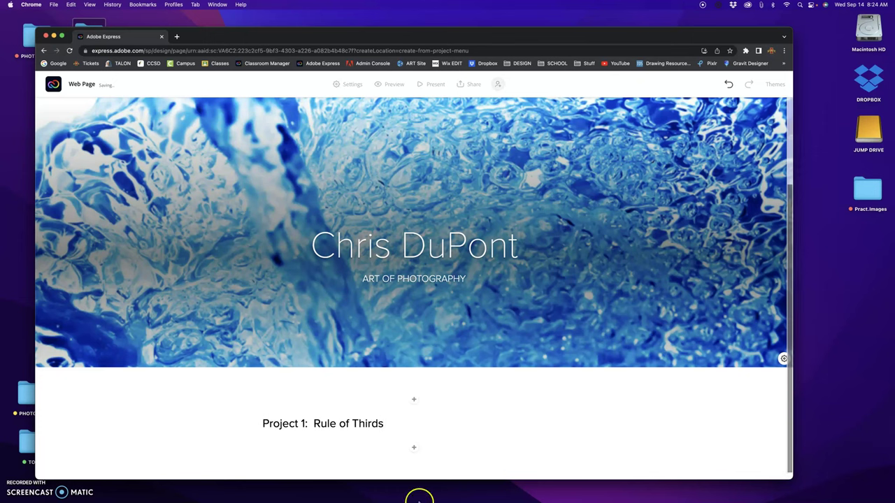
# - Add a Photo grid block below the heading and choose to upload photos from the computer
pyautogui.click(415, 451)
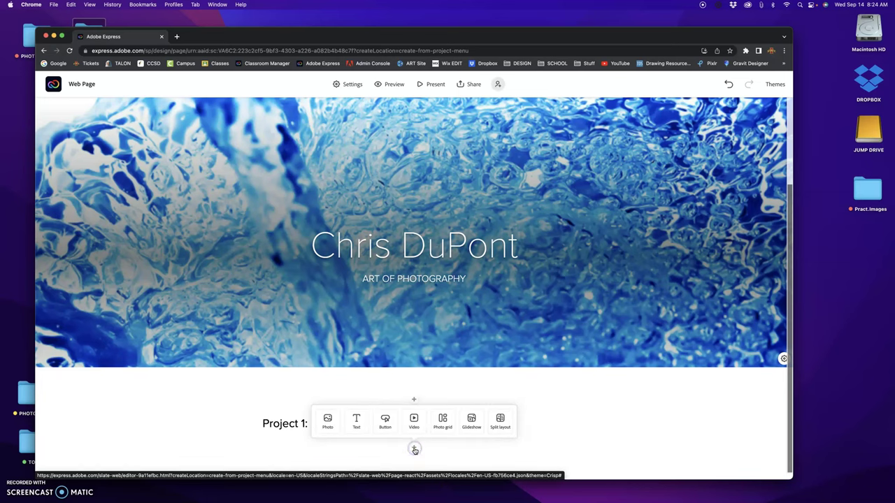
pyautogui.click(443, 422)
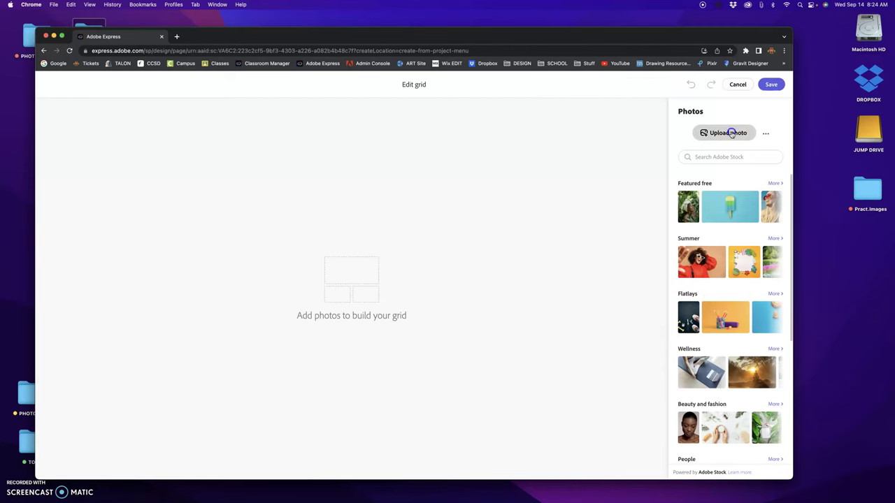
pyautogui.click(732, 133)
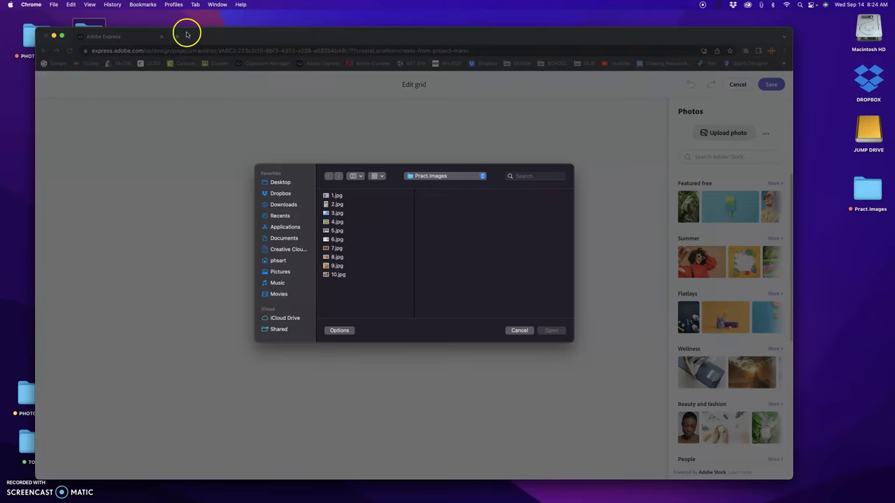
pyautogui.moveTo(144, 33); pyautogui.dragTo(144, 87)
pyautogui.doubleClick(93, 37)
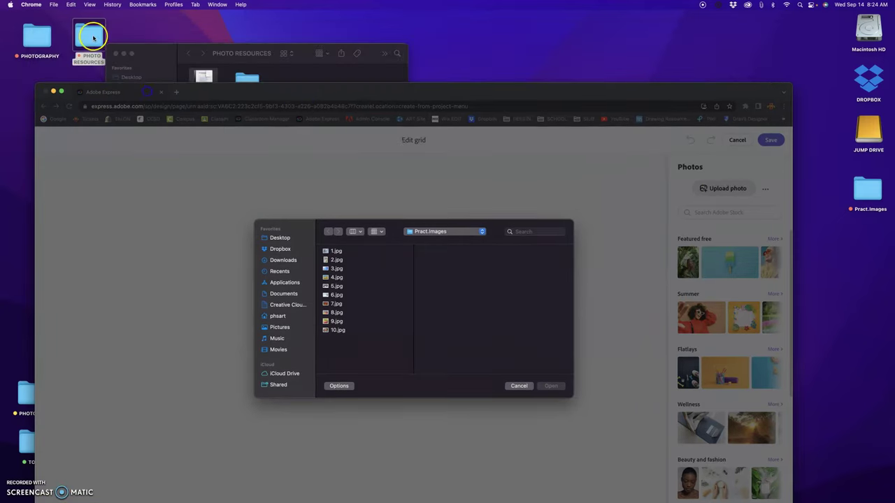
pyautogui.doubleClick(246, 81)
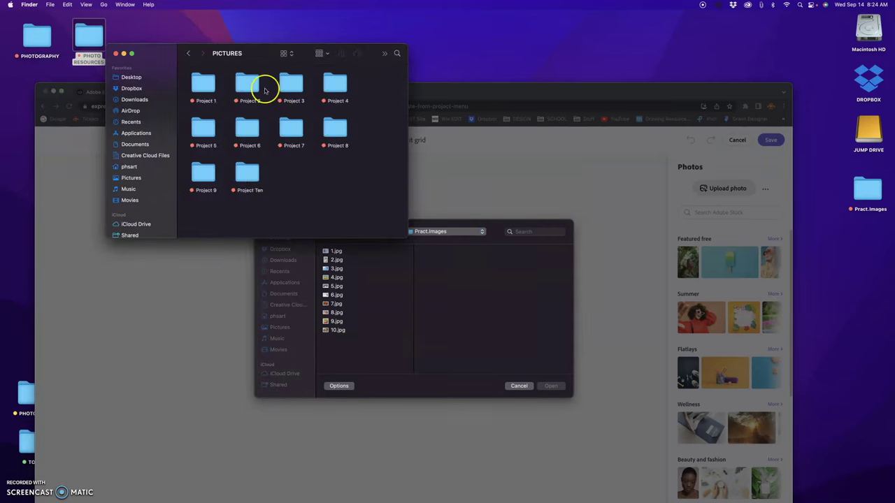
pyautogui.doubleClick(204, 85)
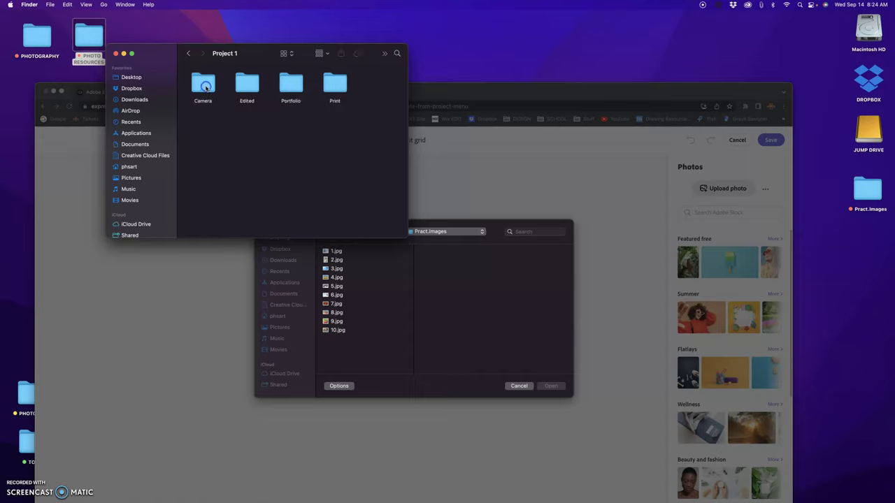
pyautogui.doubleClick(292, 87)
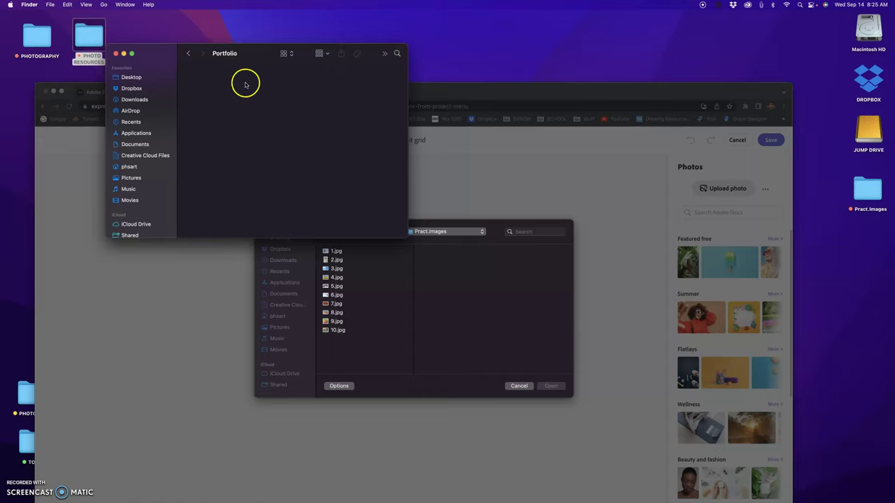
pyautogui.click(115, 55)
pyautogui.click(415, 276)
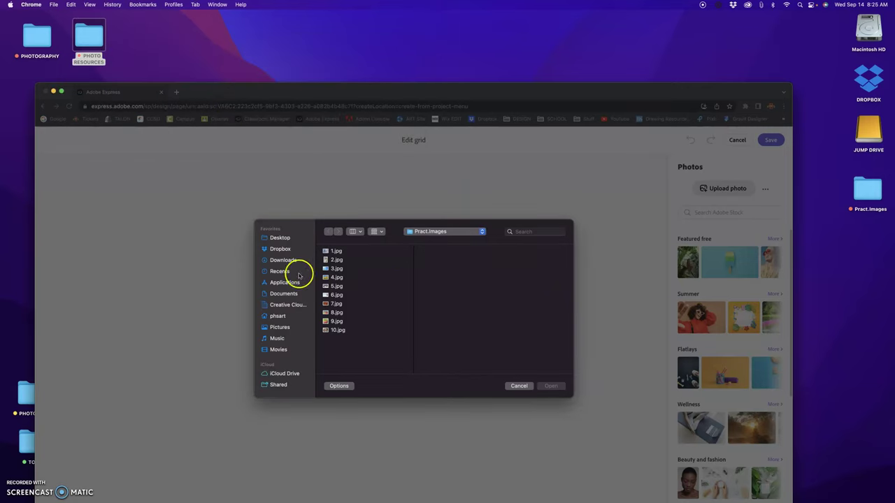
# - Select 1.jpg through 10.jpg in Pract.Images and upload them into the grid
pyautogui.click(337, 252)
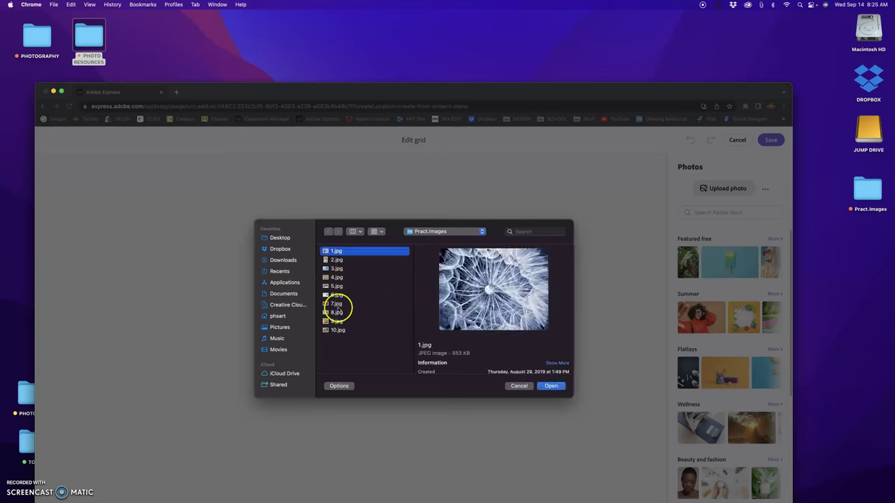
pyautogui.keyDown('shift'); pyautogui.click(339, 330); pyautogui.keyUp('shift')
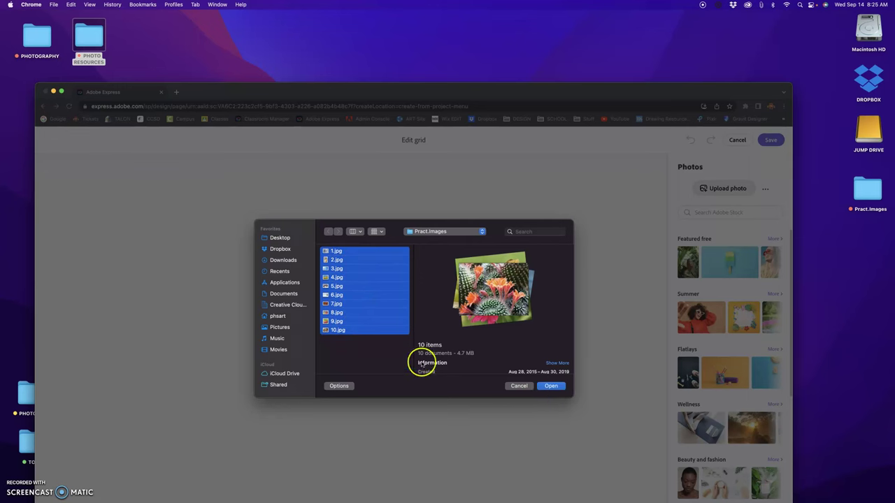
pyautogui.click(559, 387)
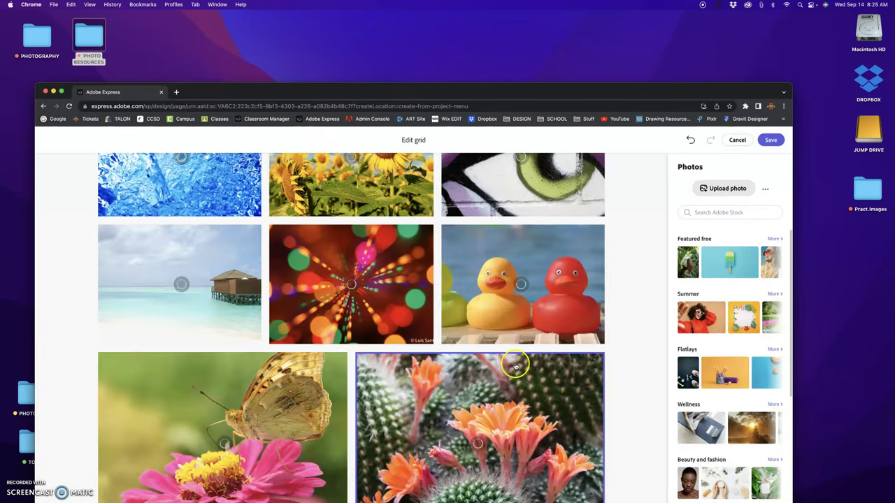
# - Move the sunflower photo one place later, after the graffiti eye image
pyautogui.scroll(5, 516, 366)
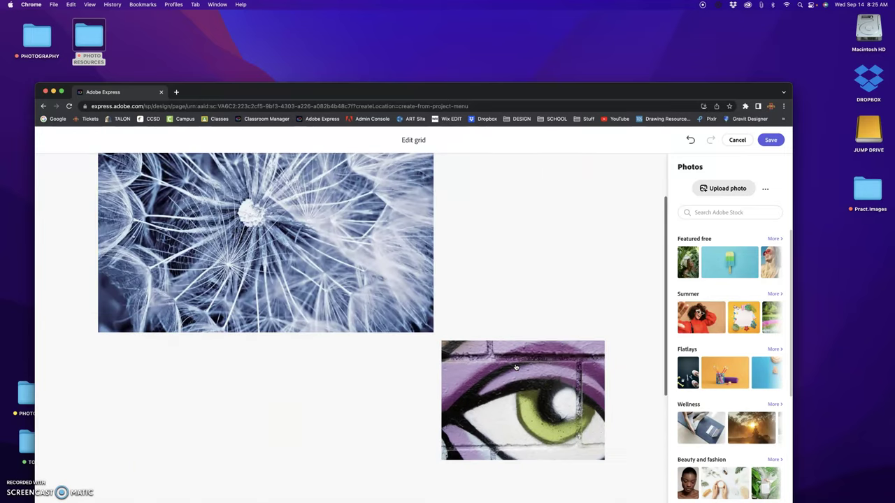
pyautogui.scroll(2, 515, 366)
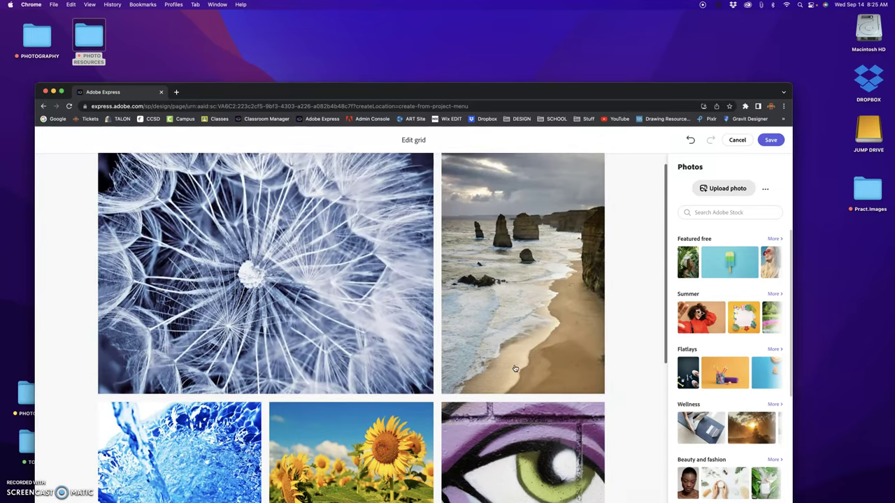
pyautogui.scroll(-5, 515, 369)
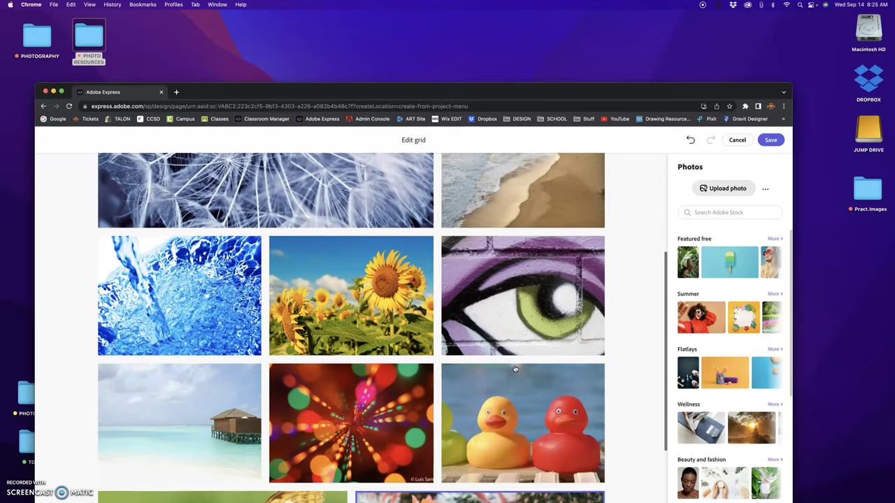
pyautogui.scroll(3, 515, 366)
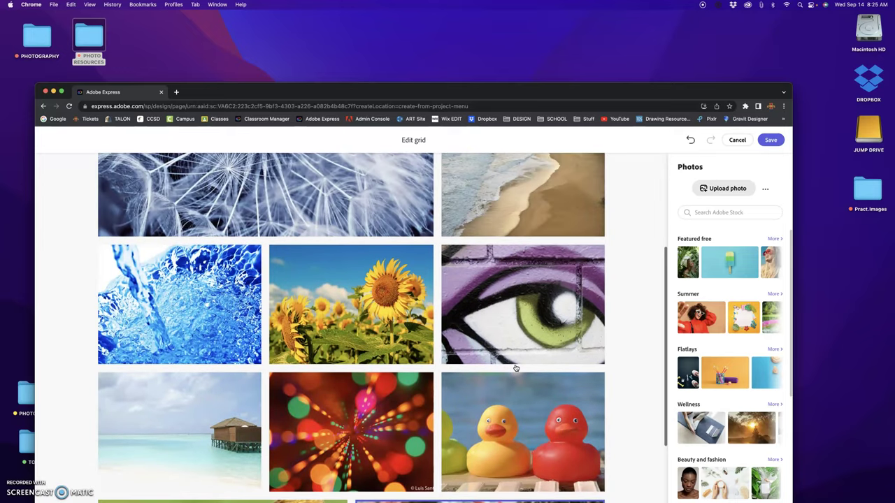
pyautogui.click(344, 327)
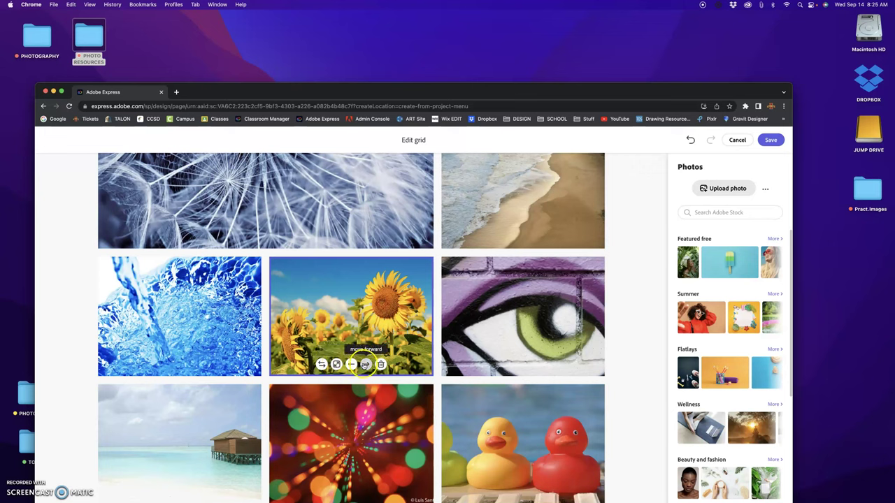
pyautogui.click(366, 364)
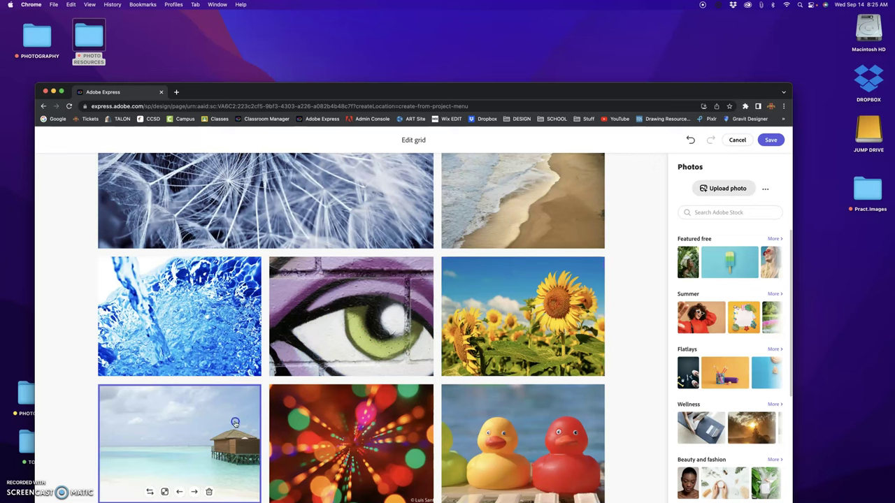
# - Make the beach photo a large tile, then revert it to a small tile
pyautogui.click(235, 422)
pyautogui.scroll(-2, 235, 423)
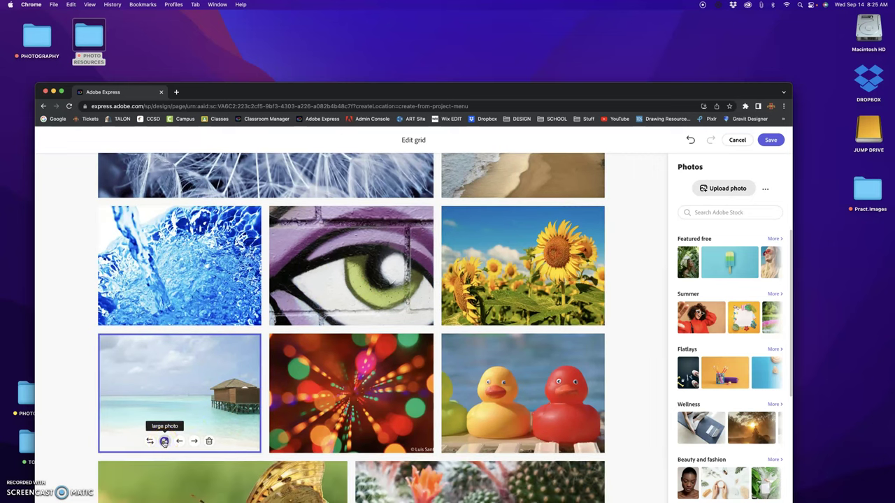
pyautogui.click(165, 442)
pyautogui.scroll(-3, 360, 439)
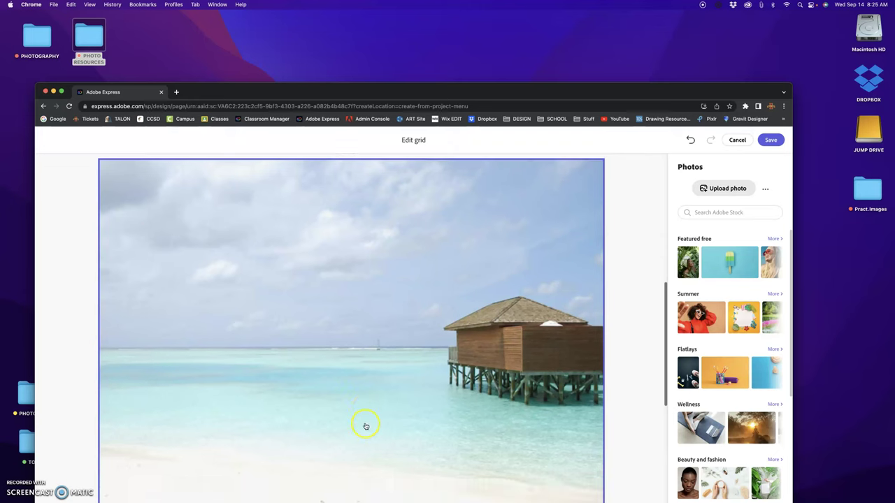
pyautogui.scroll(-2, 293, 388)
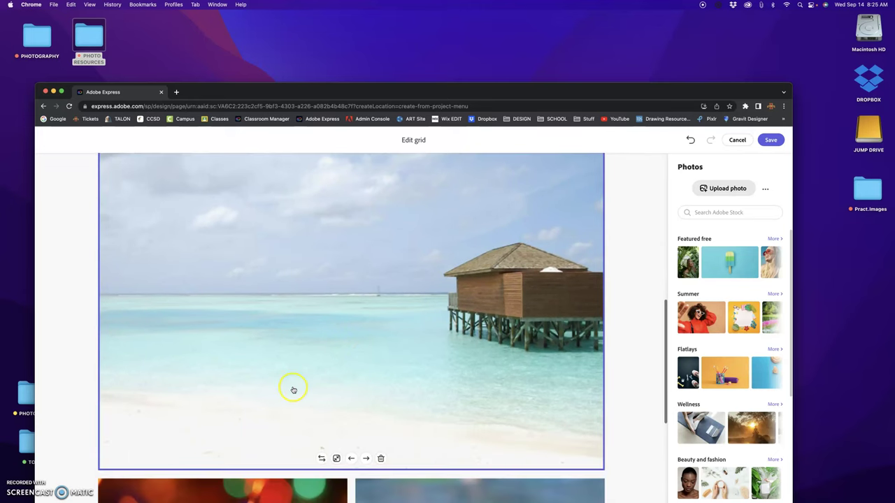
pyautogui.click(336, 459)
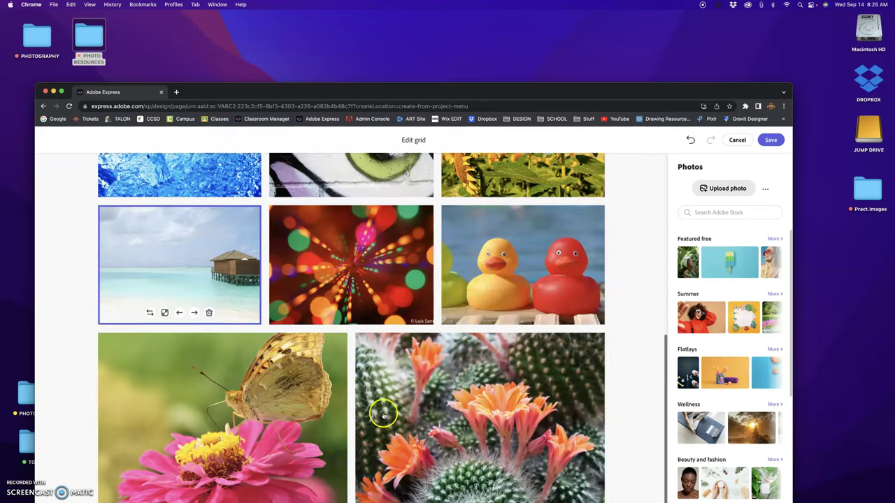
pyautogui.scroll(3, 383, 415)
pyautogui.scroll(2, 383, 415)
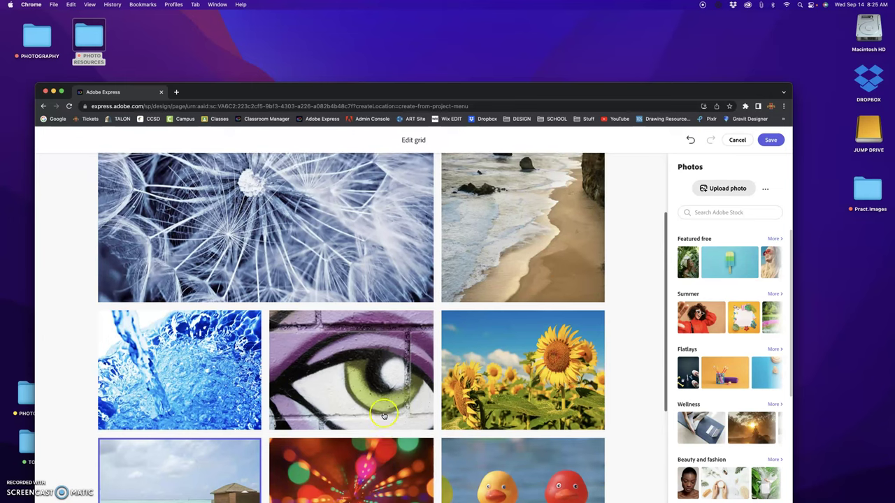
# - Save the photo grid to the page and scroll to its end, where the add-block choices appear
pyautogui.click(771, 141)
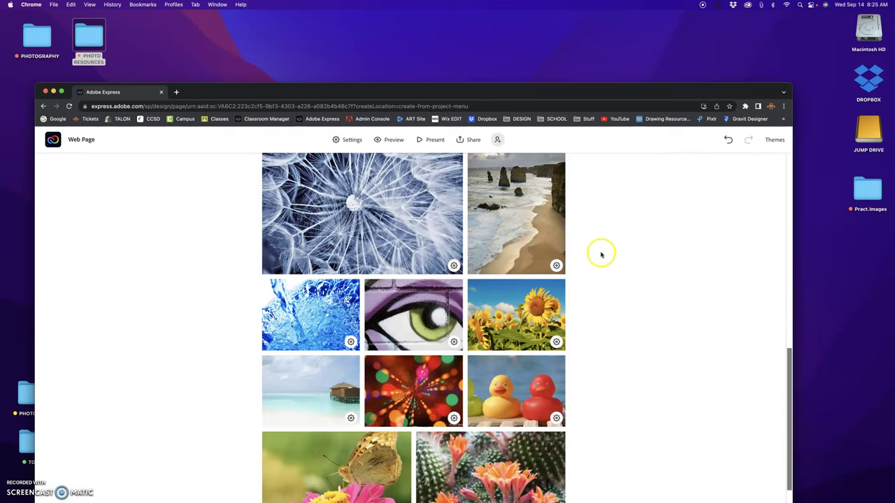
pyautogui.scroll(3, 600, 256)
pyautogui.scroll(1, 600, 258)
pyautogui.scroll(-4, 599, 258)
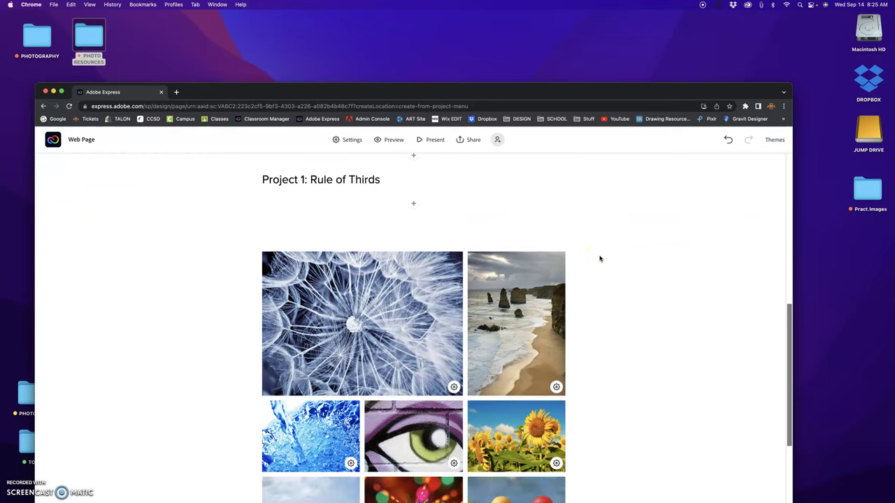
pyautogui.scroll(-3, 462, 315)
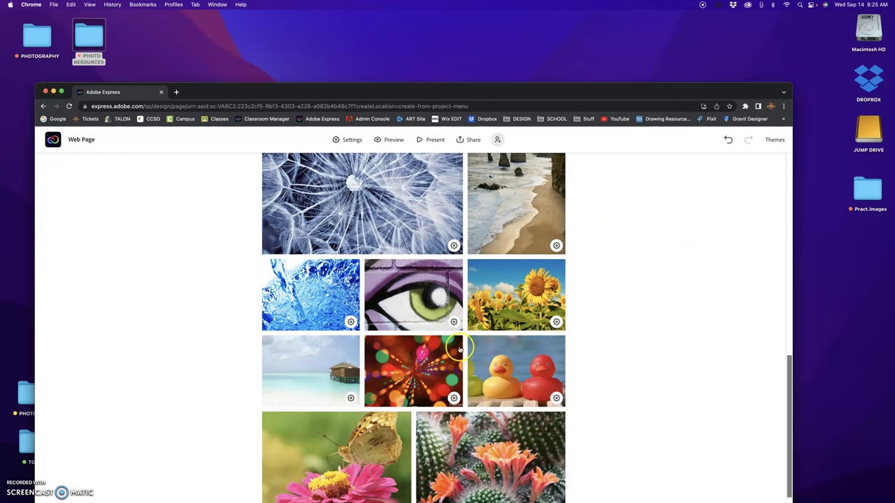
pyautogui.scroll(-3, 461, 364)
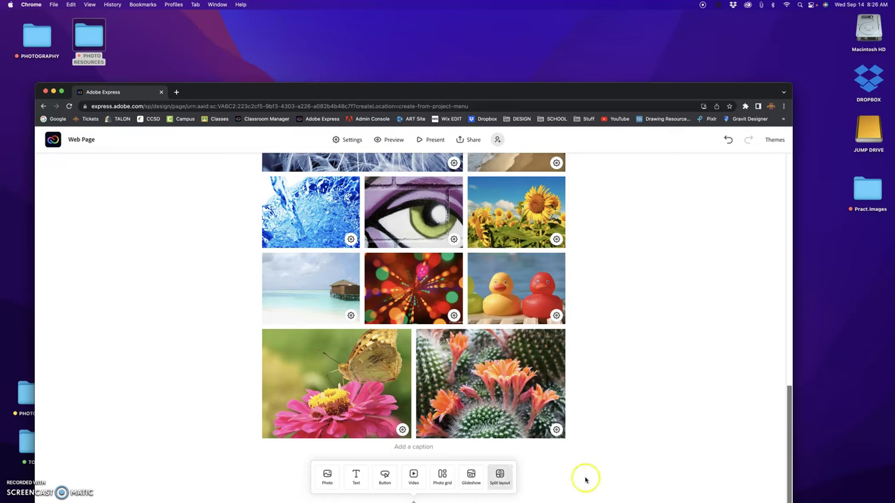
# - Insert a split layout block below the photo grid and open photo choices for its image half
pyautogui.click(500, 475)
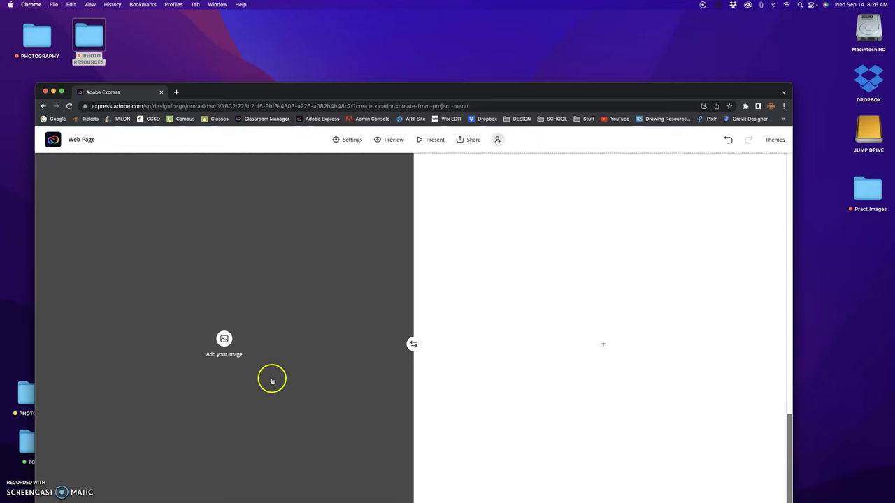
pyautogui.click(224, 339)
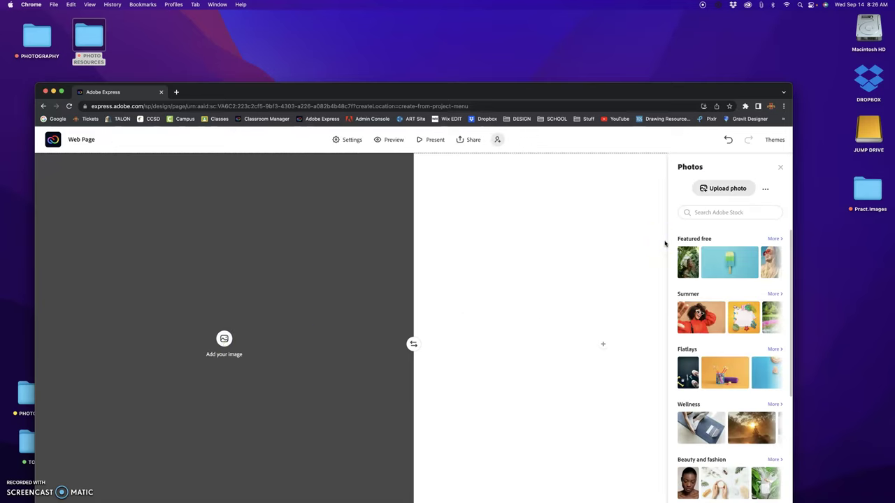
# - Browse your own files and preview photos 1.jpg through 10.jpg in the Pract.Images folder
pyautogui.click(733, 189)
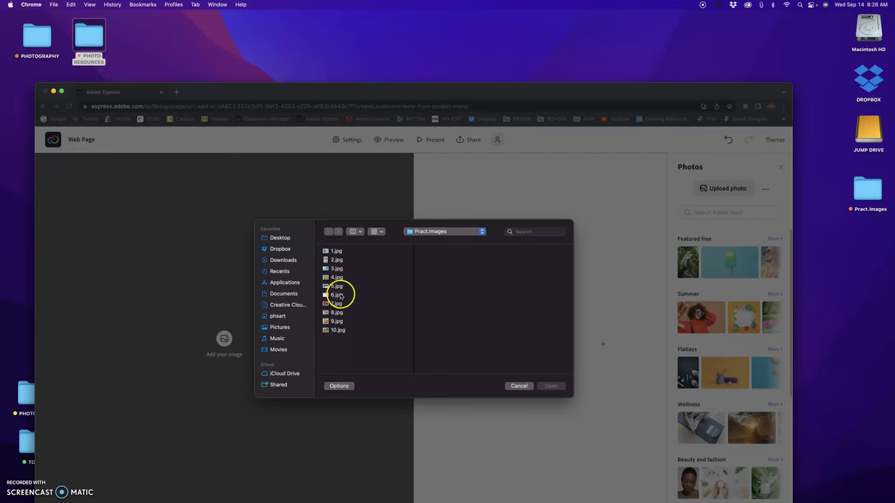
pyautogui.click(338, 253)
pyautogui.click(338, 260)
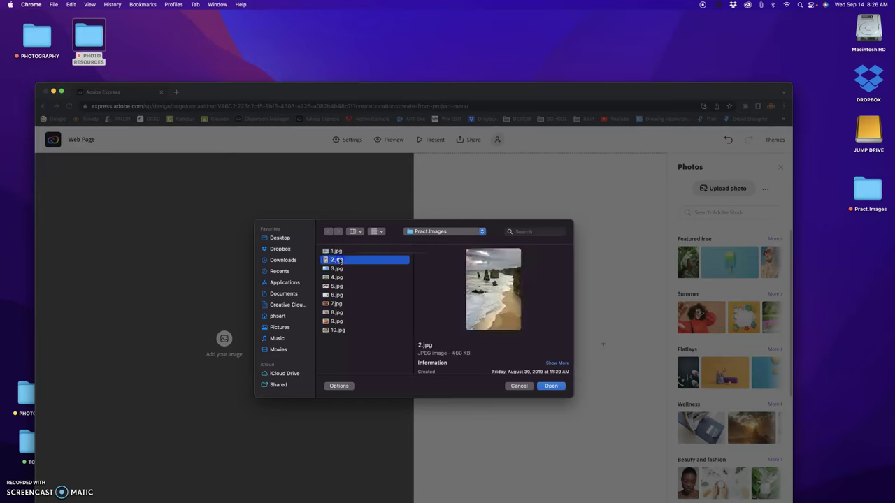
pyautogui.click(338, 269)
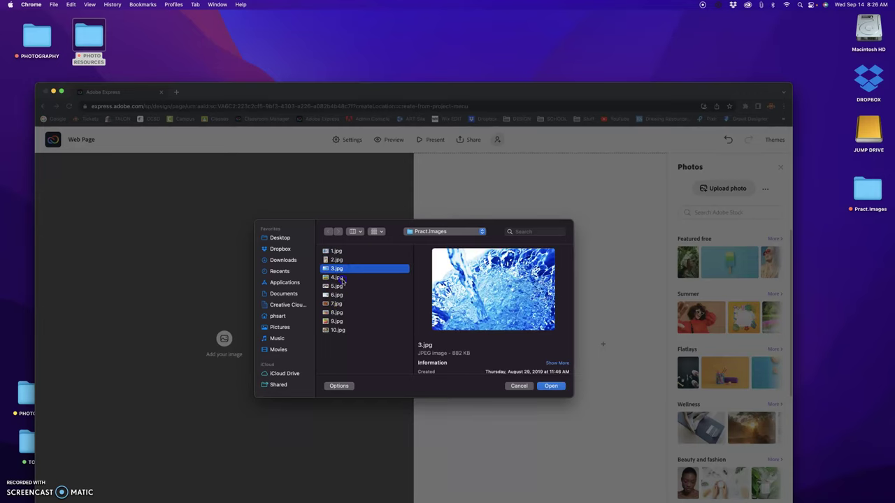
pyautogui.click(342, 279)
pyautogui.click(343, 287)
pyautogui.click(344, 296)
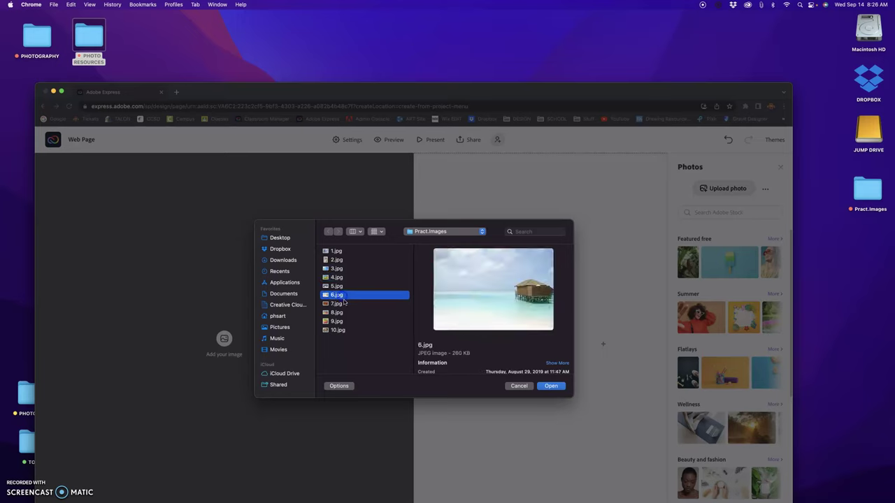
pyautogui.click(344, 305)
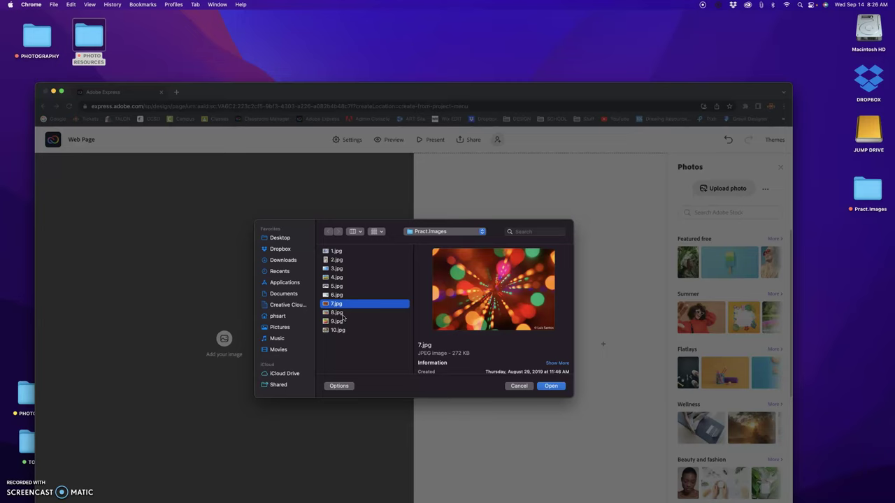
pyautogui.click(343, 313)
pyautogui.click(343, 322)
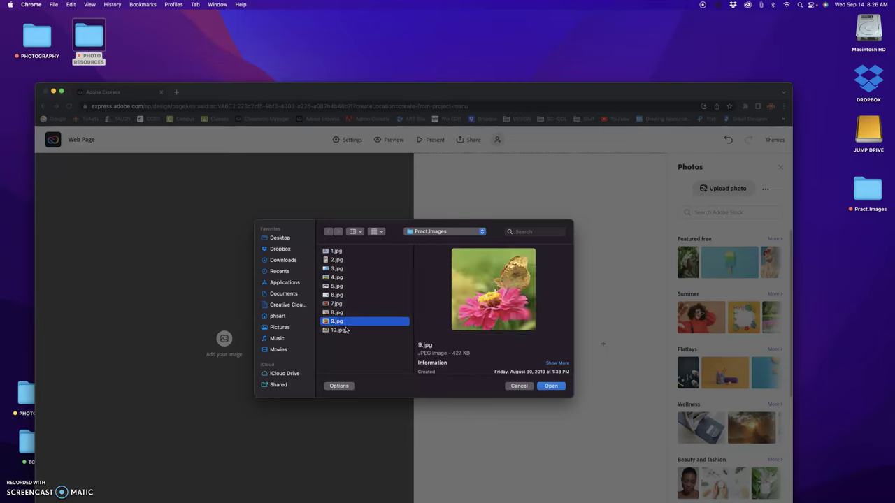
pyautogui.click(343, 330)
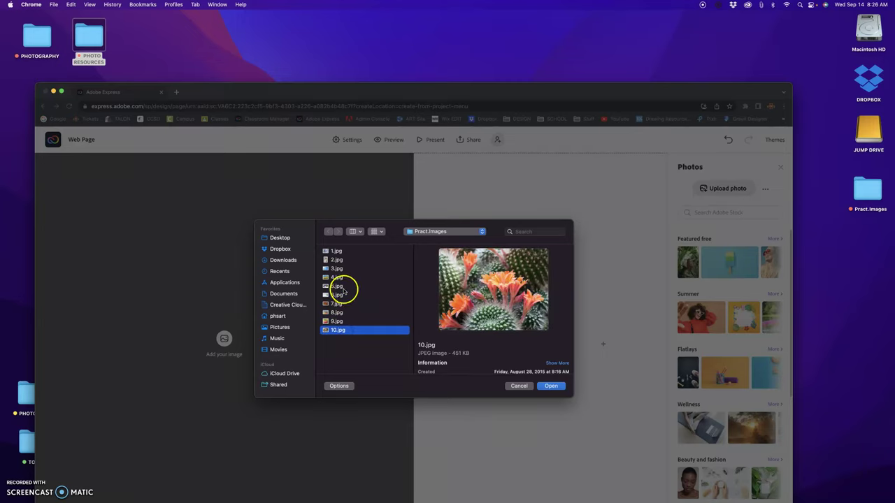
# - Recheck photos 5.jpg, 3.jpg and 2.jpg, then upload the sunflower photo 4.jpg
pyautogui.click(344, 286)
pyautogui.click(346, 269)
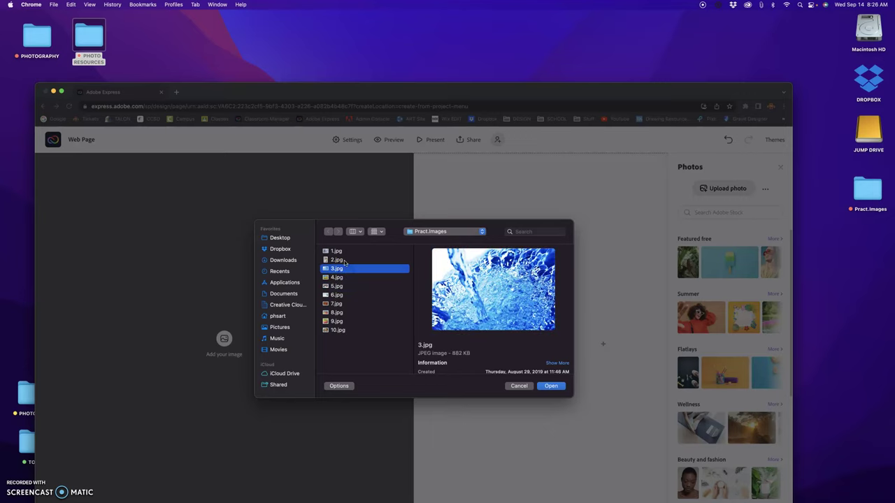
pyautogui.click(344, 260)
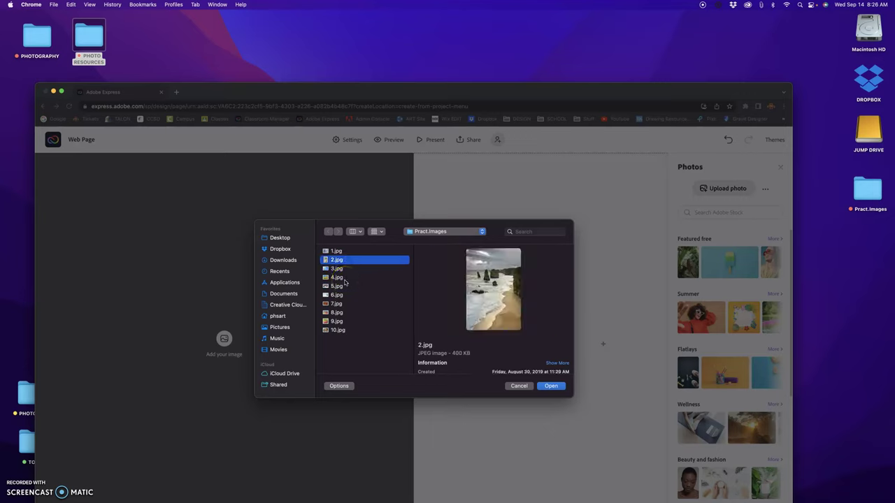
pyautogui.click(342, 278)
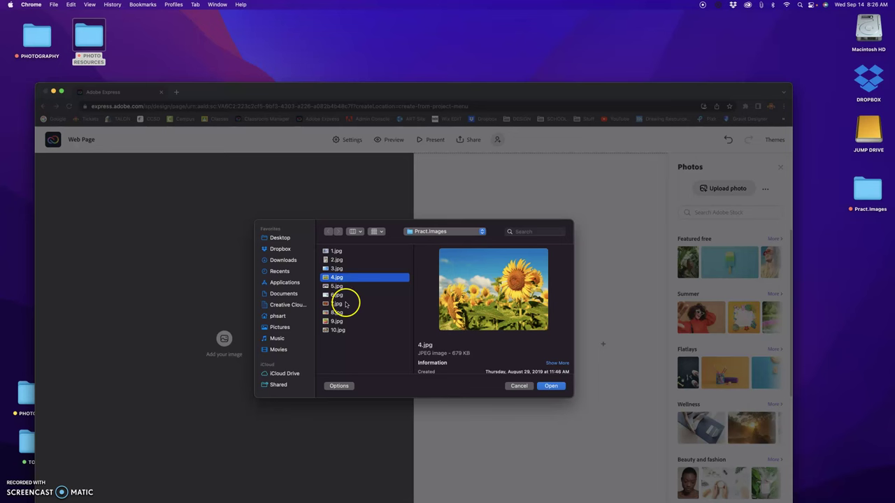
pyautogui.click(551, 387)
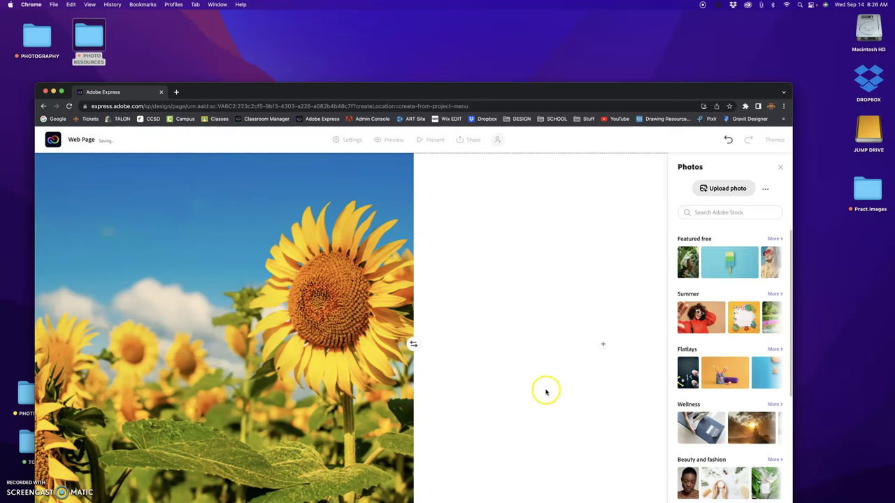
# - Save a focal point on the large sunflower head for the split layout's photo
pyautogui.click(233, 364)
pyautogui.scroll(-3, 234, 367)
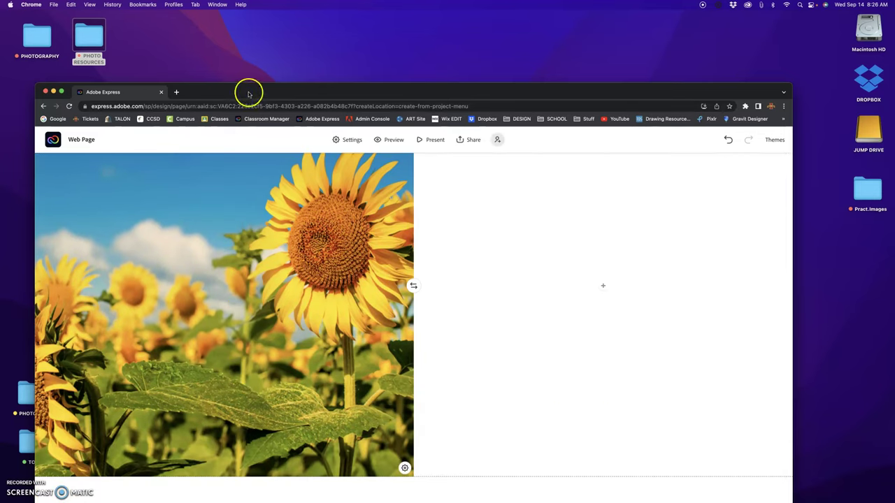
pyautogui.moveTo(245, 90); pyautogui.dragTo(252, 36)
pyautogui.scroll(3, 239, 268)
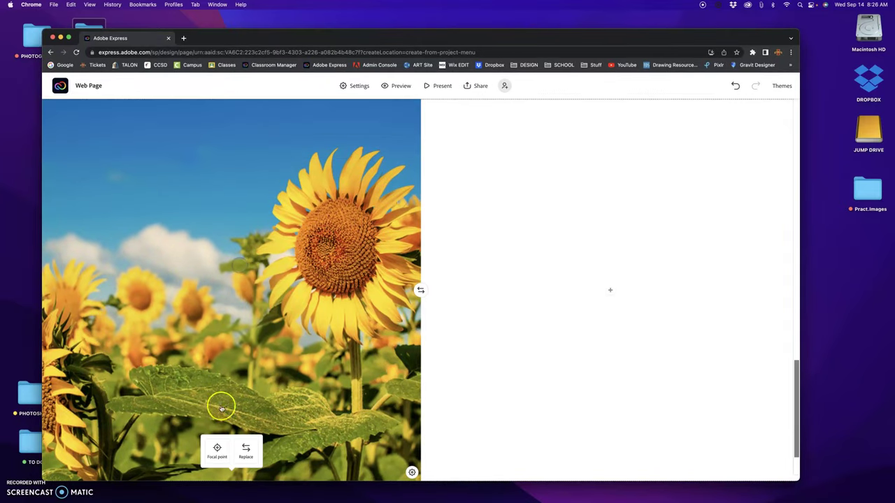
pyautogui.click(217, 450)
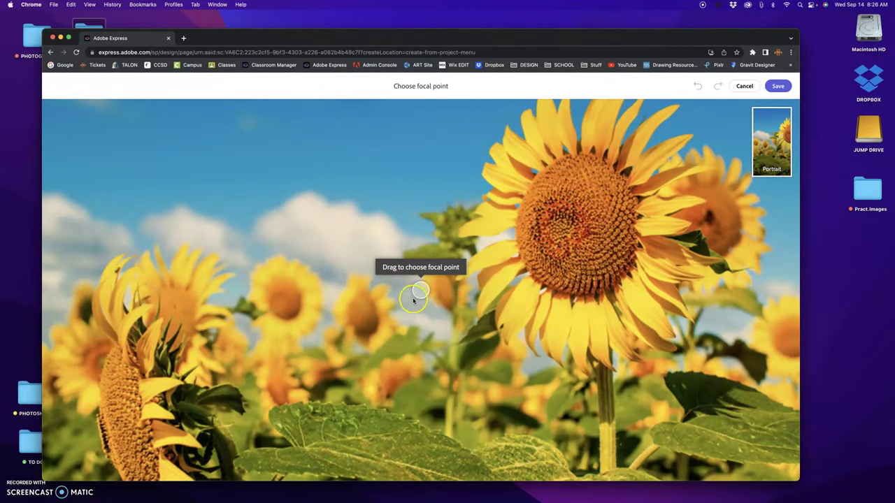
pyautogui.moveTo(413, 296); pyautogui.dragTo(553, 283)
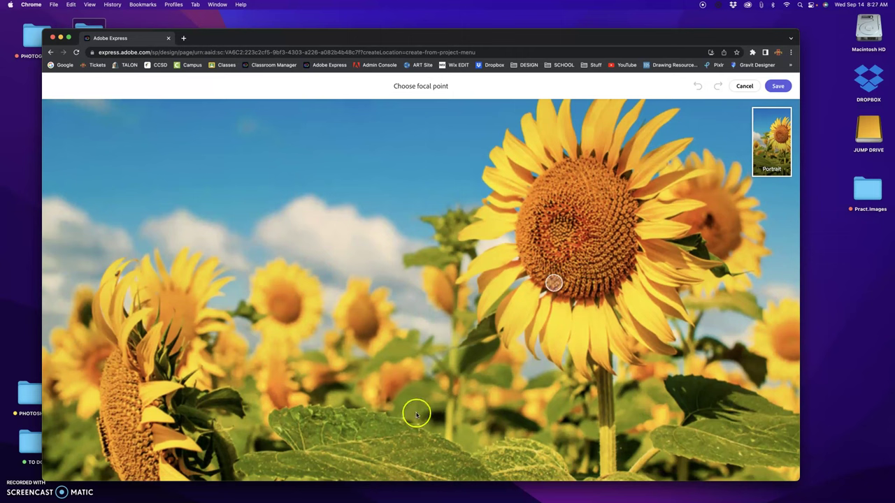
pyautogui.click(780, 86)
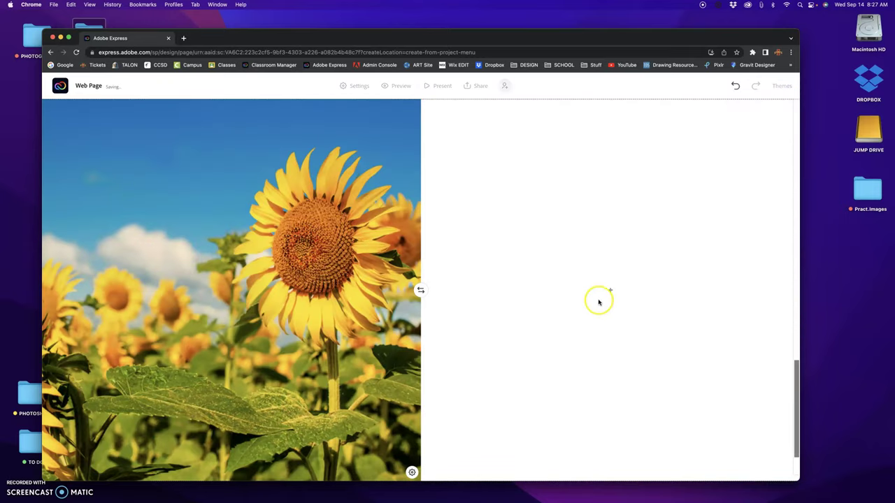
# - Add an H2 text block reading 'Artist Statement:' in the right half, removing the extra blank line
pyautogui.click(611, 292)
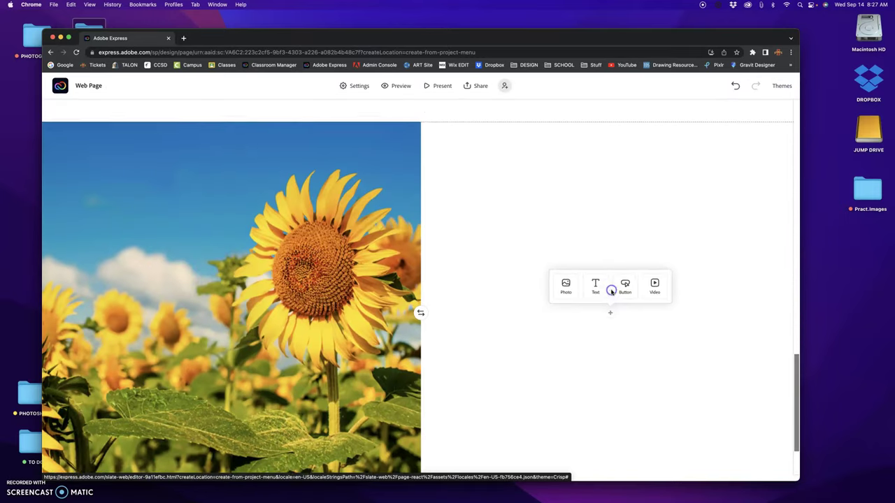
pyautogui.click(596, 287)
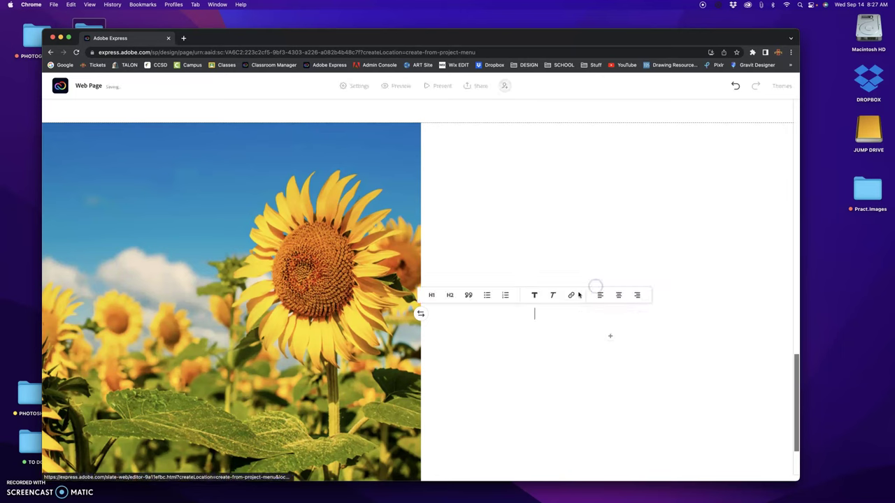
pyautogui.click(451, 293)
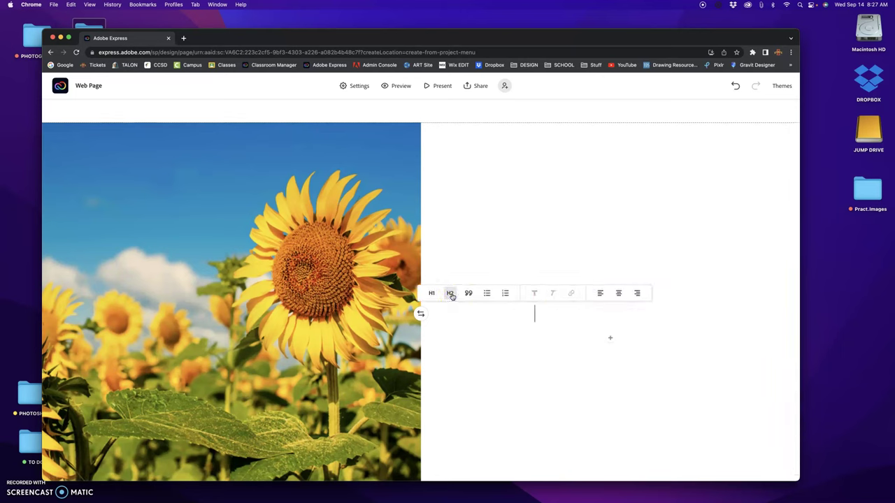
pyautogui.write('Artist Statement:')
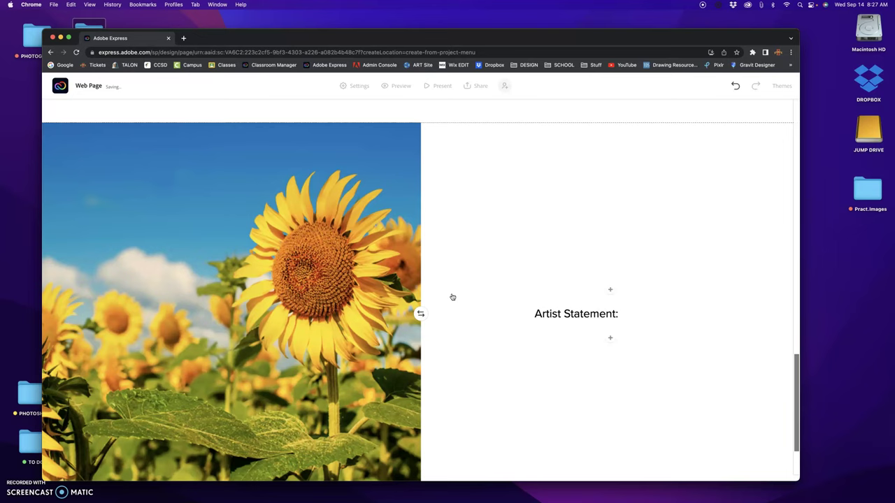
pyautogui.press('Return')
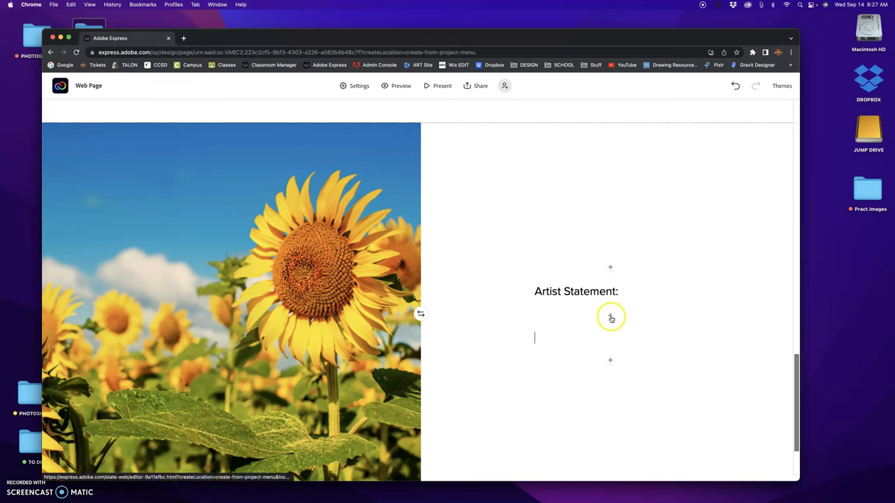
pyautogui.press('BackSpace')
# - Add a numbered list below the heading with three items of placeholder text
pyautogui.click(611, 337)
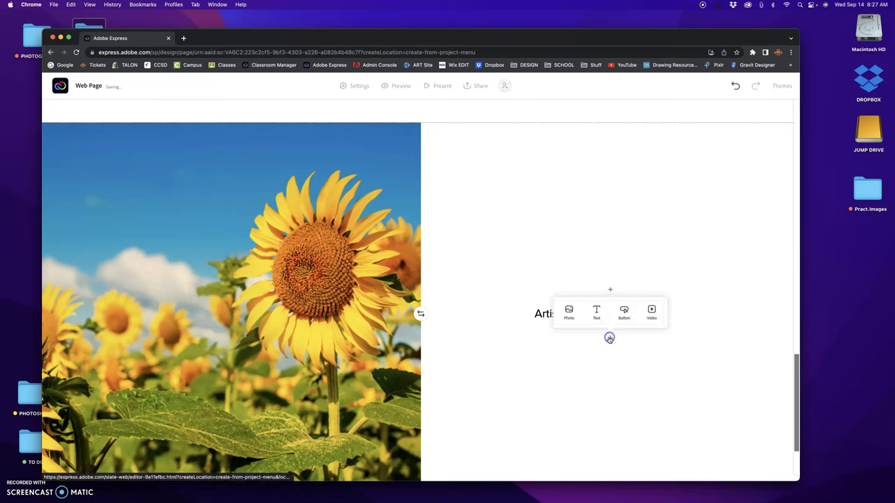
pyautogui.click(598, 315)
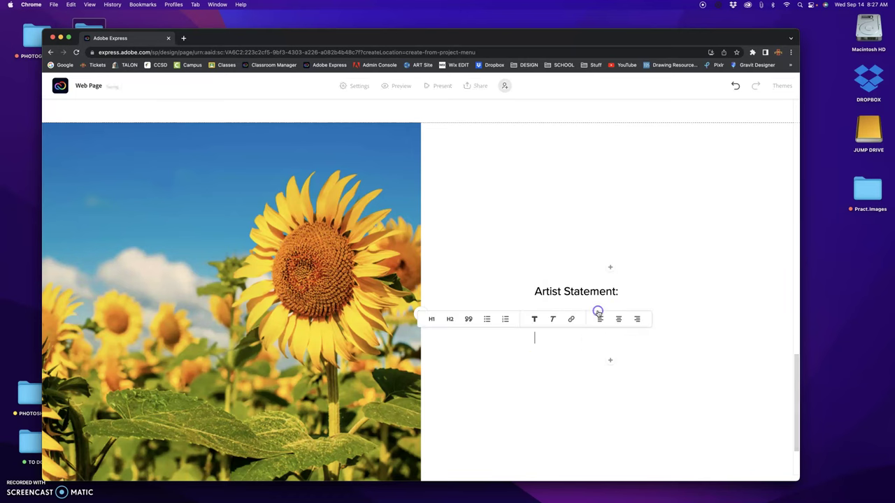
pyautogui.click(505, 319)
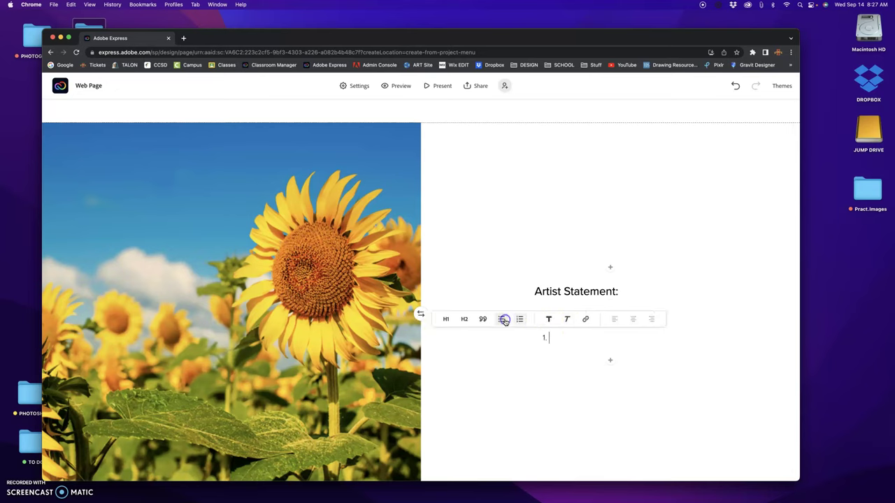
pyautogui.click(647, 387)
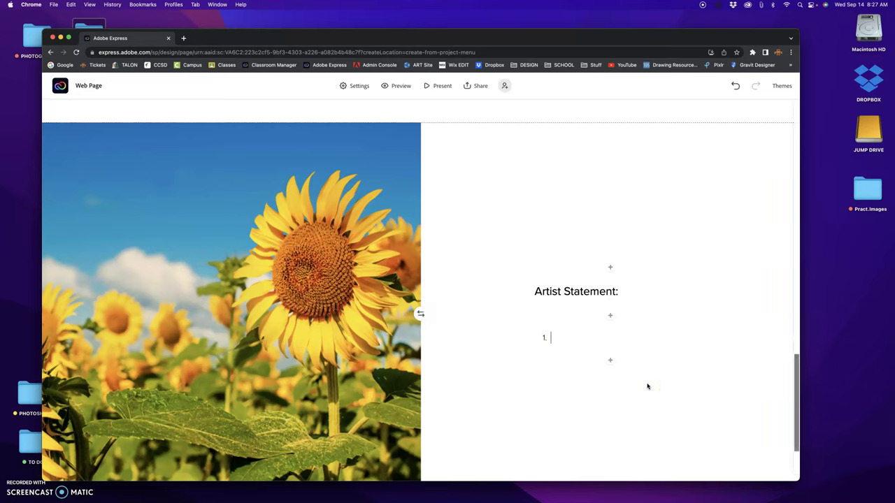
pyautogui.write('hdsjkgsdfkjgkjdfbkjsdfkjg')
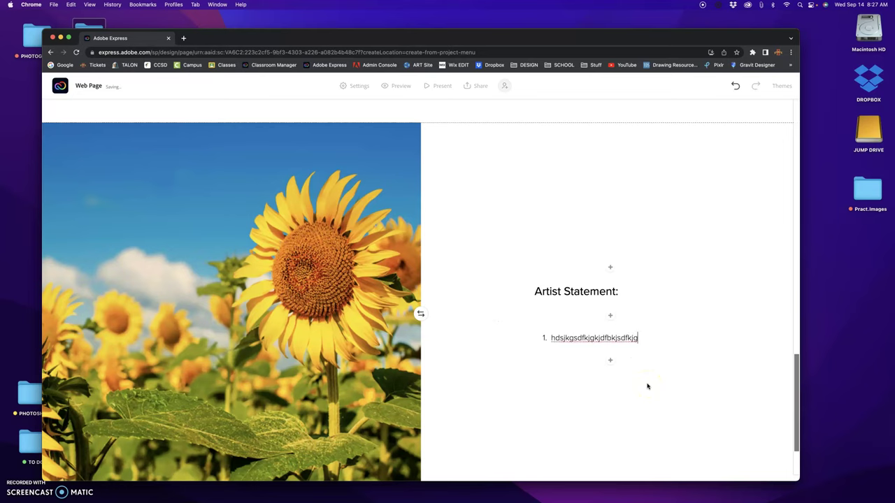
pyautogui.press('Return')
pyautogui.write('j')
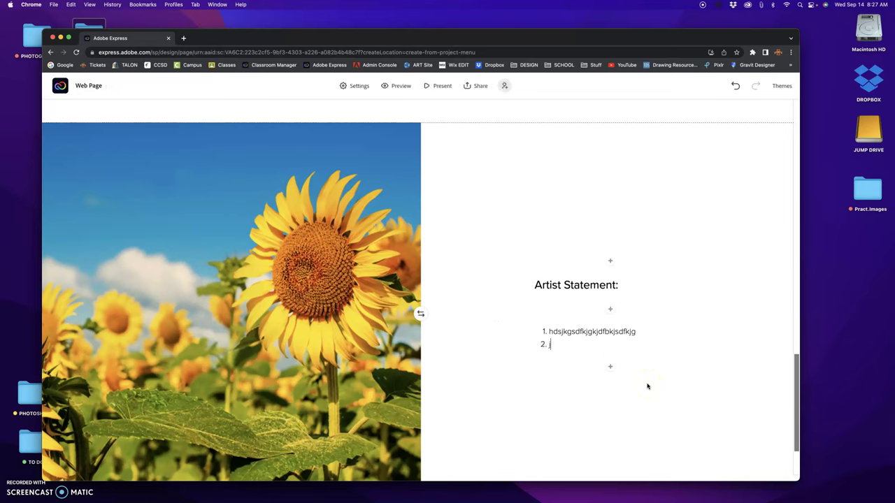
pyautogui.write('hfsdjhfjdhqfhjfdhfdq')
pyautogui.press('Return')
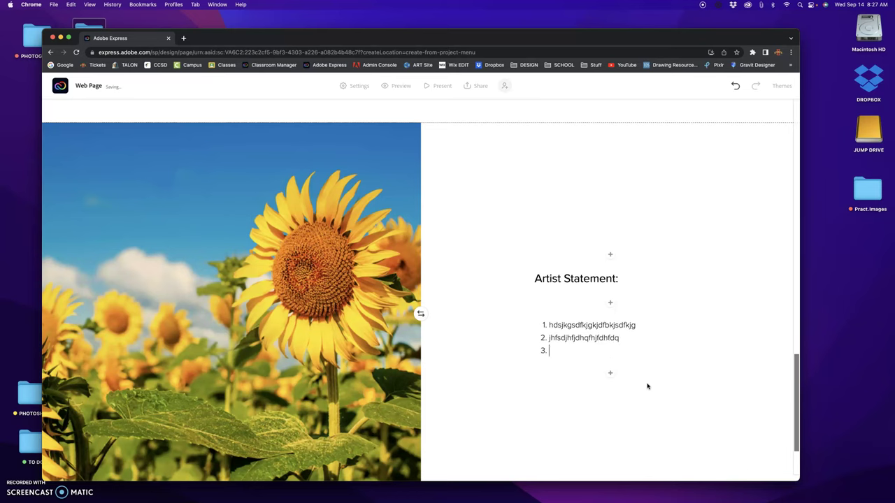
pyautogui.write('jhfdqjhfdqjhfuhfqde')
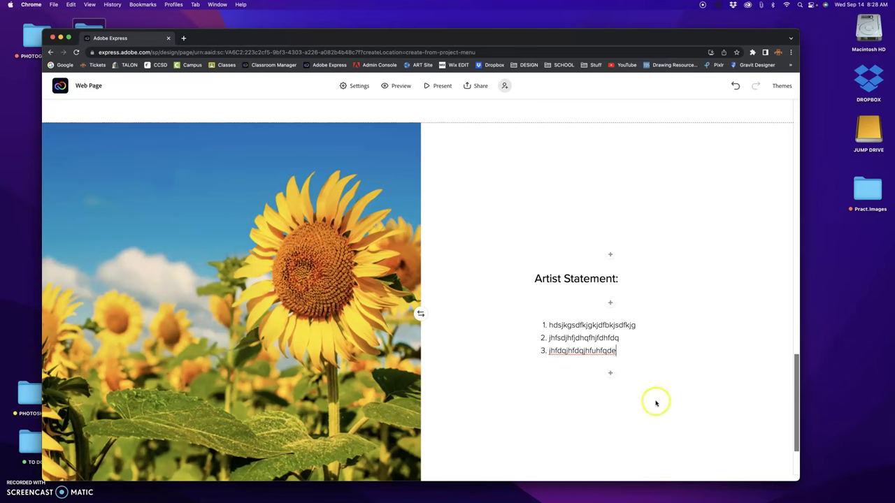
pyautogui.scroll(-2, 656, 404)
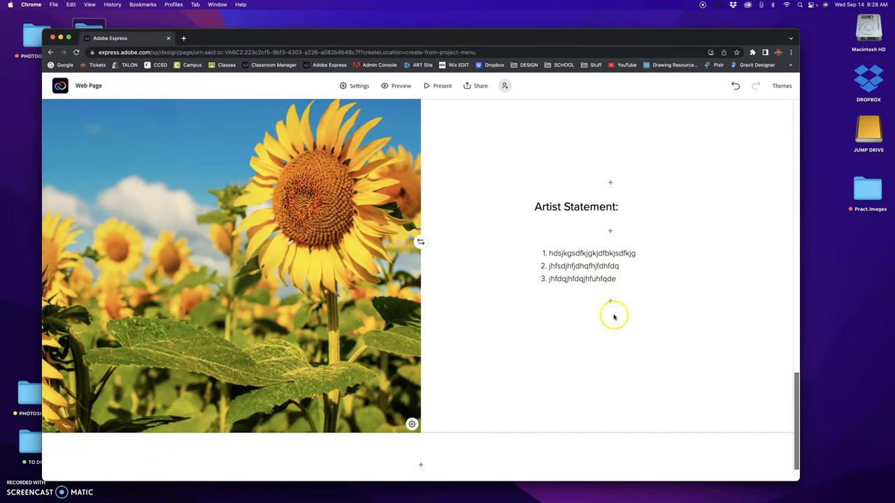
pyautogui.scroll(3, 614, 318)
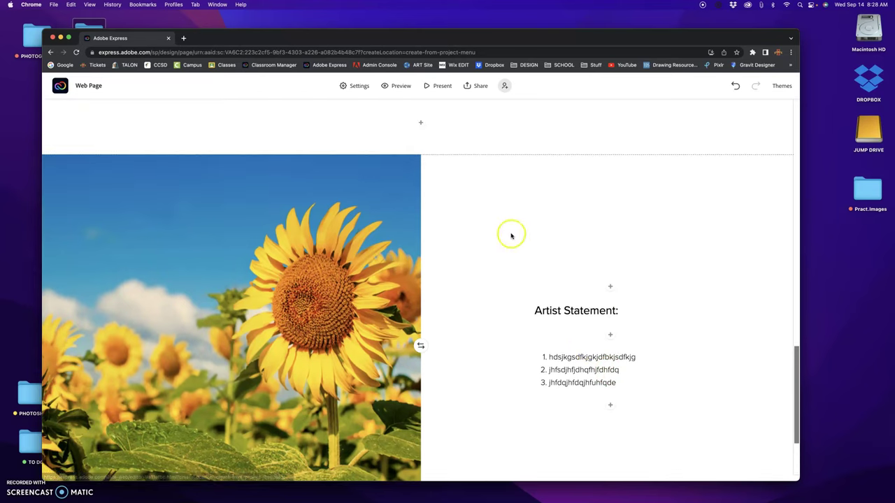
pyautogui.scroll(-3, 475, 254)
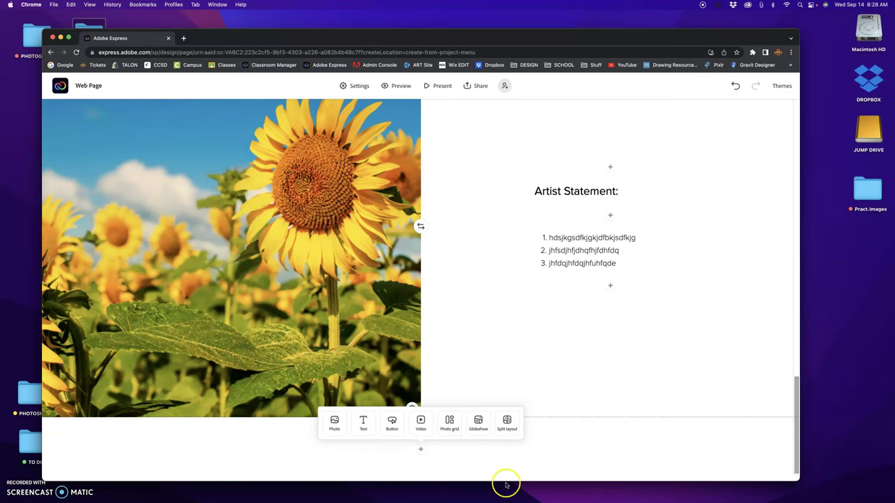
pyautogui.scroll(1, 639, 379)
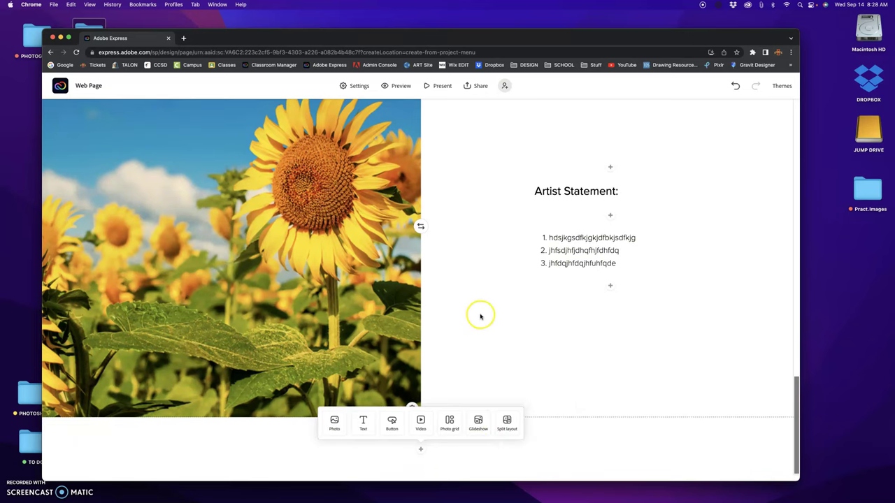
pyautogui.scroll(10, 481, 316)
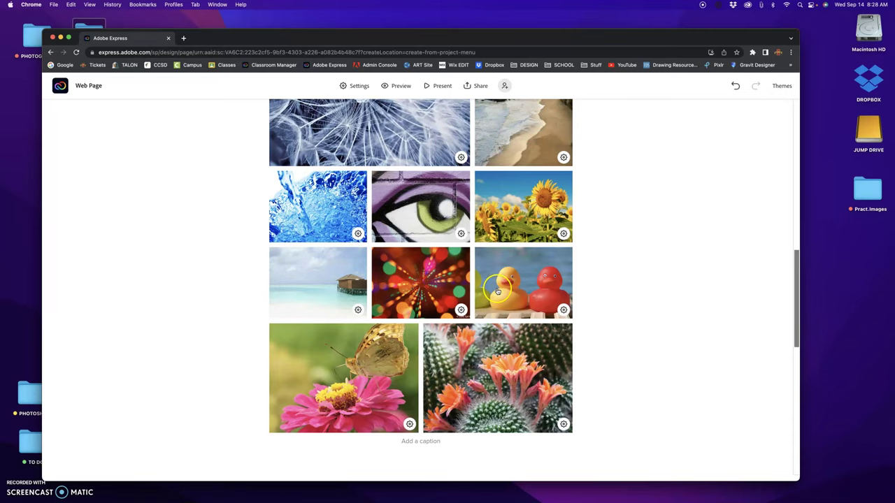
pyautogui.scroll(5, 499, 290)
pyautogui.scroll(-4, 501, 289)
pyautogui.scroll(-3, 501, 289)
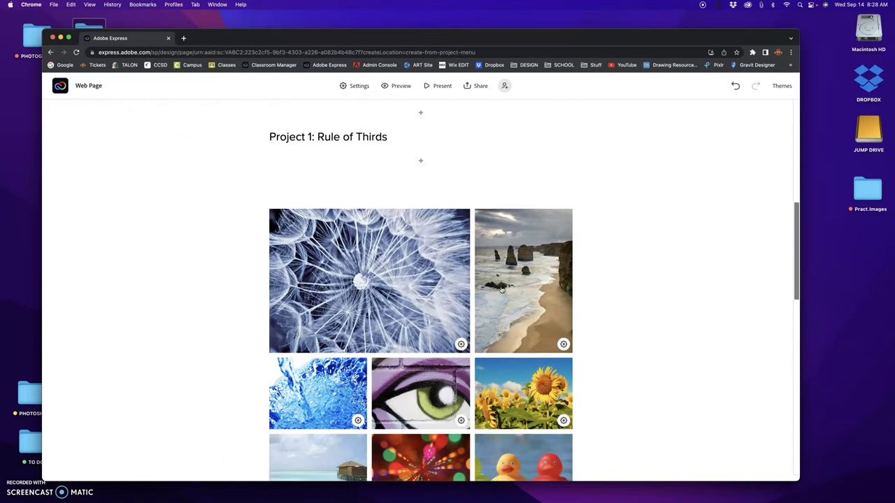
pyautogui.scroll(10, 502, 287)
pyautogui.scroll(-5, 503, 285)
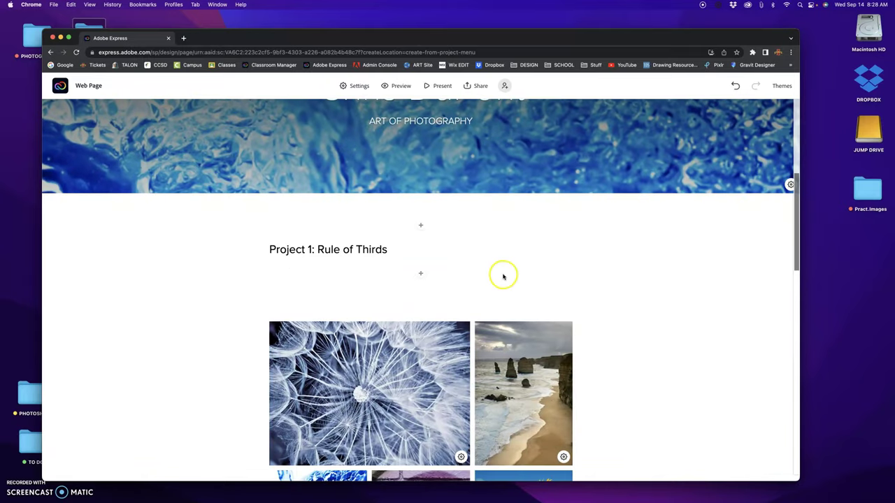
# - Publish the page through Share > Publish and share link and create its public link
pyautogui.click(471, 87)
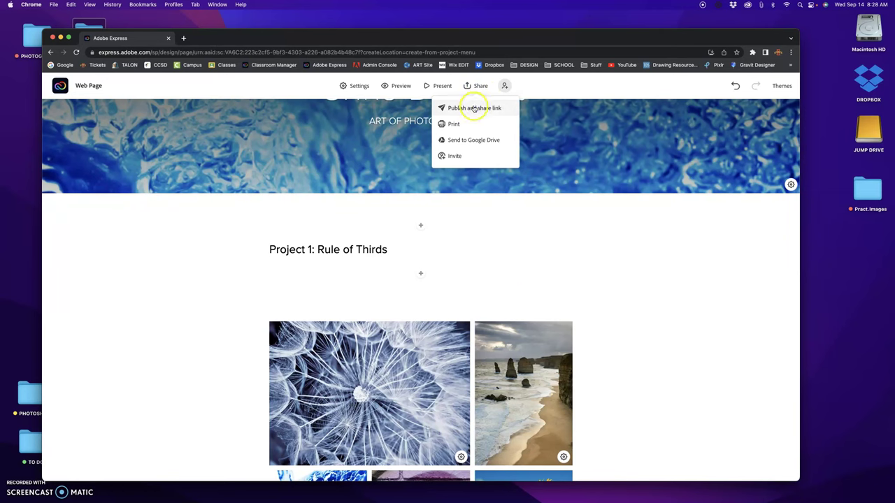
pyautogui.click(474, 107)
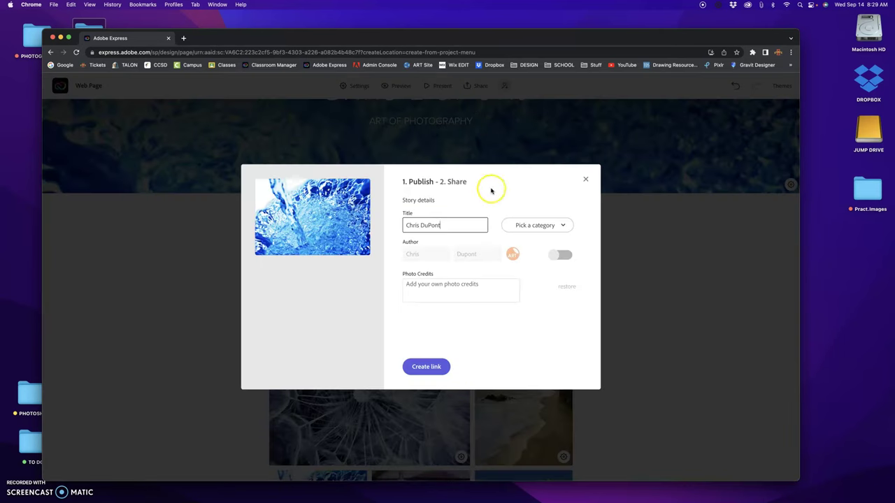
pyautogui.click(426, 367)
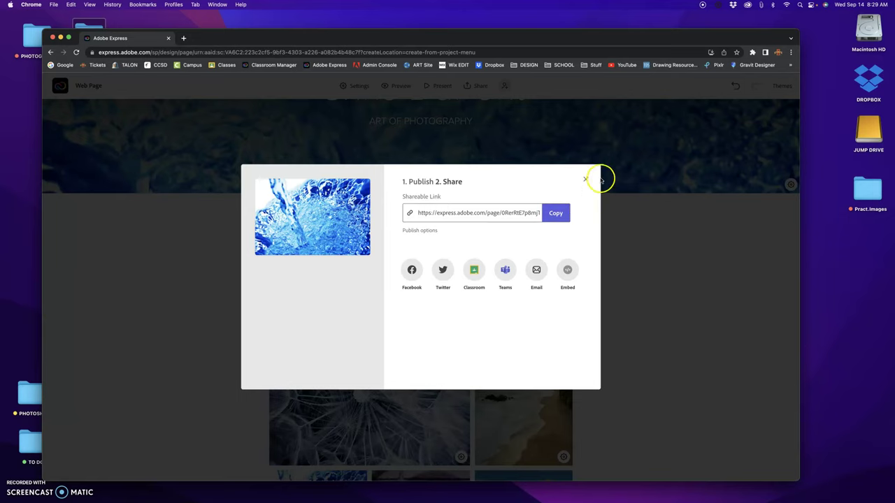
# - Close the share dialog and edit the heading to read 'Project 1: Rule of Third'
pyautogui.click(586, 181)
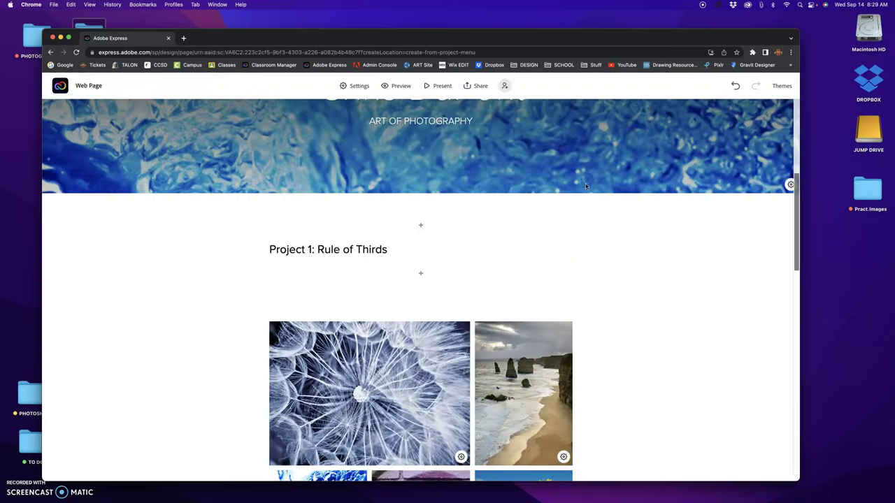
pyautogui.scroll(-3, 578, 280)
pyautogui.click(382, 167)
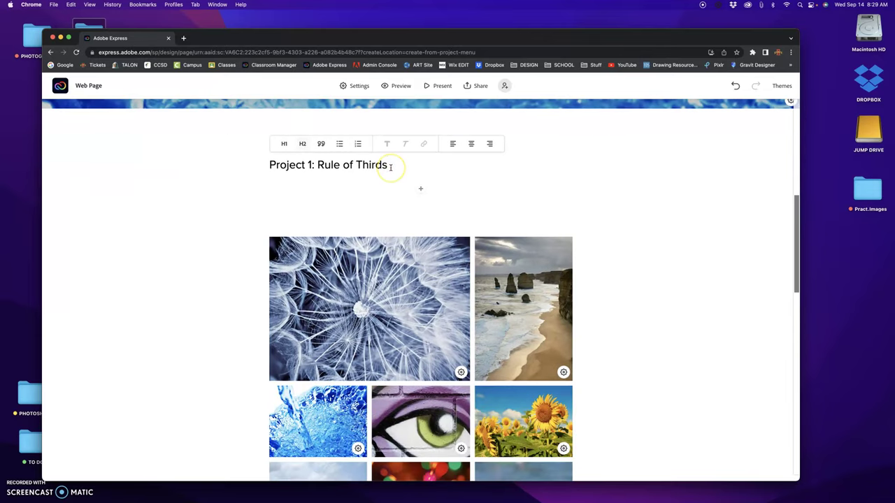
pyautogui.press('BackSpace')
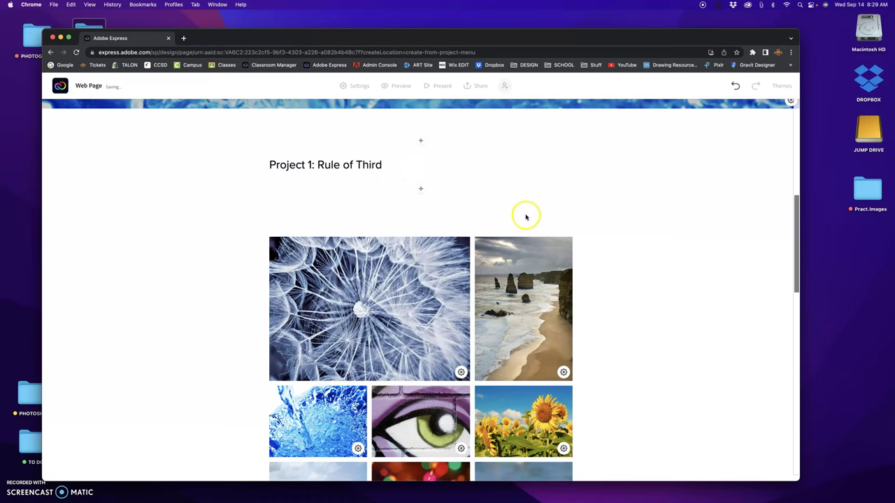
pyautogui.scroll(5, 528, 198)
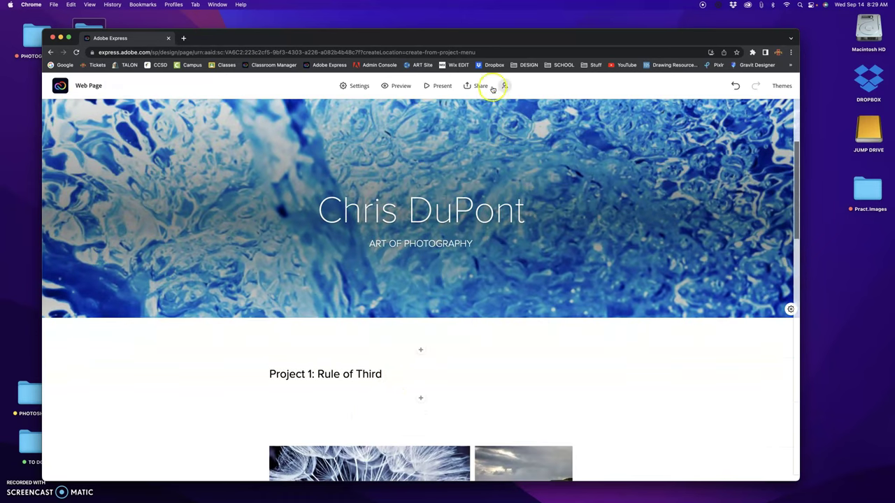
# - Update the published link through Share > Publish and share link, then close the dialog
pyautogui.click(479, 85)
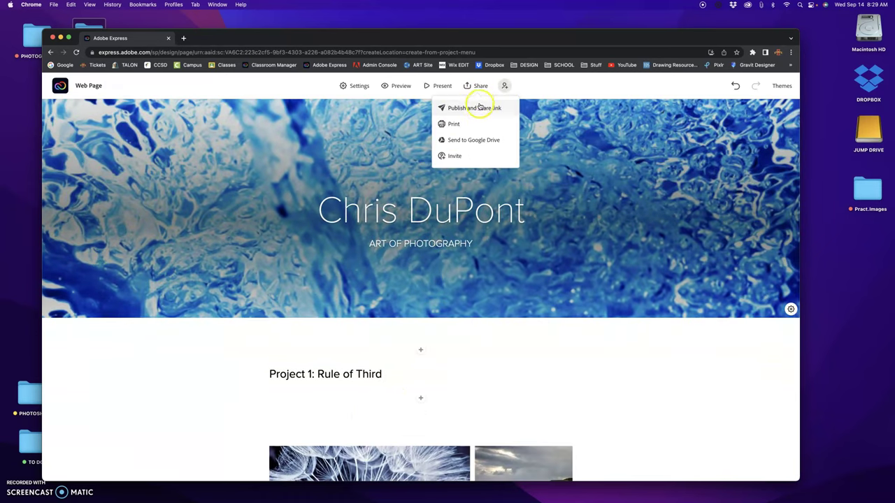
pyautogui.click(479, 109)
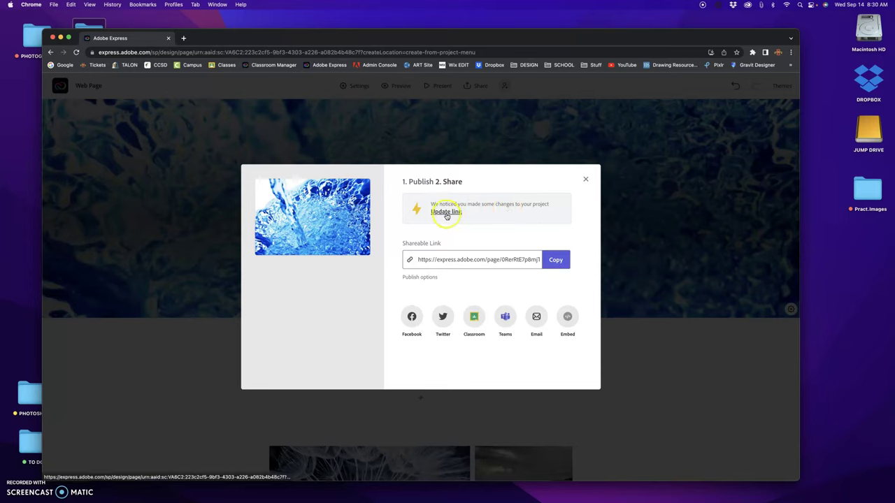
pyautogui.click(449, 212)
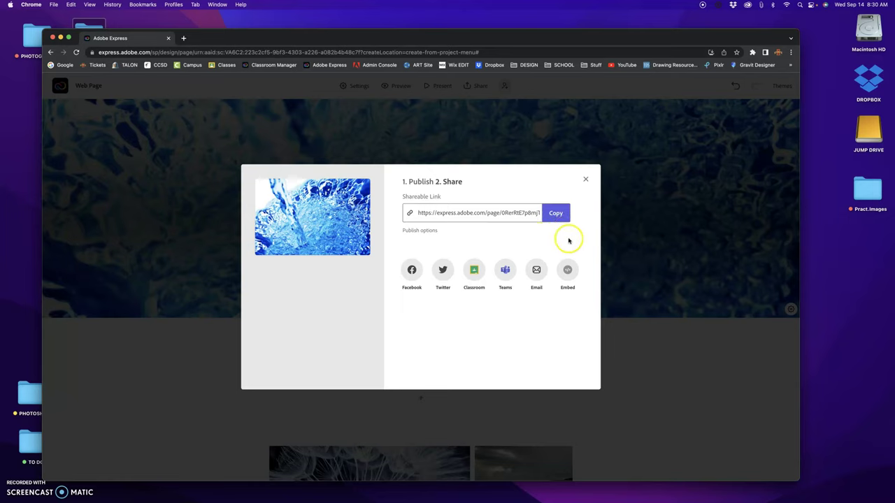
pyautogui.click(587, 180)
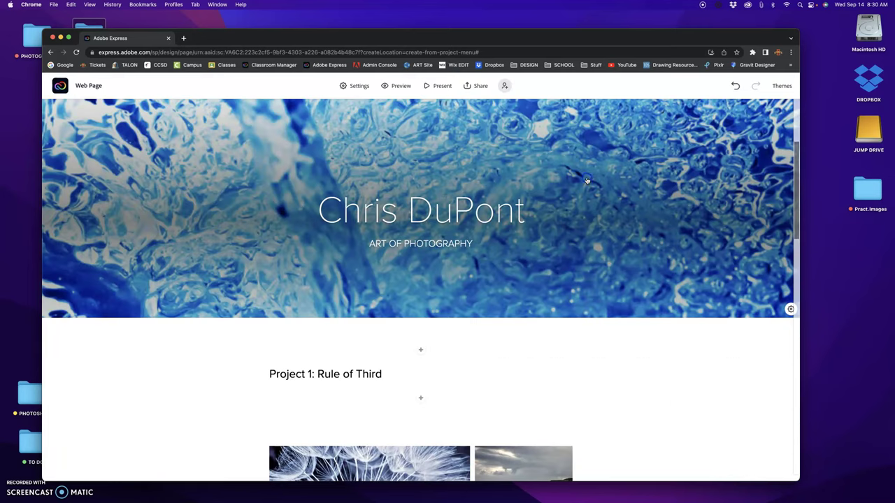
pyautogui.scroll(-2, 575, 357)
pyautogui.scroll(-5, 575, 356)
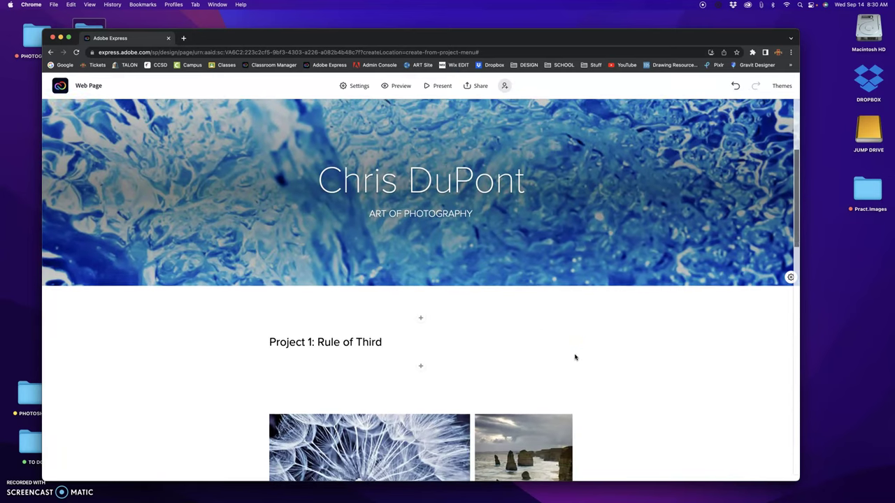